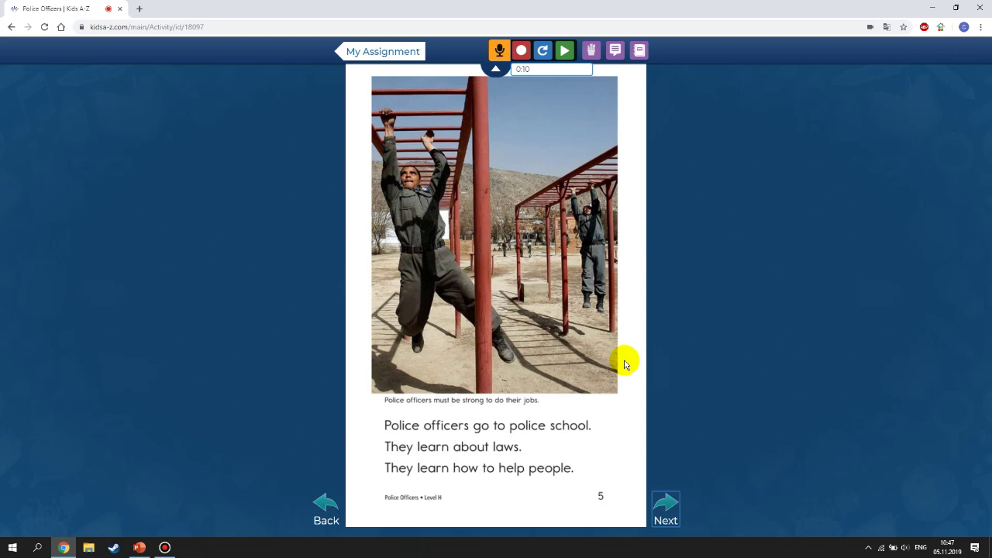
Step: Select the word "people" on page 5 and start a Word Journal entry for it
double_click(506, 448)
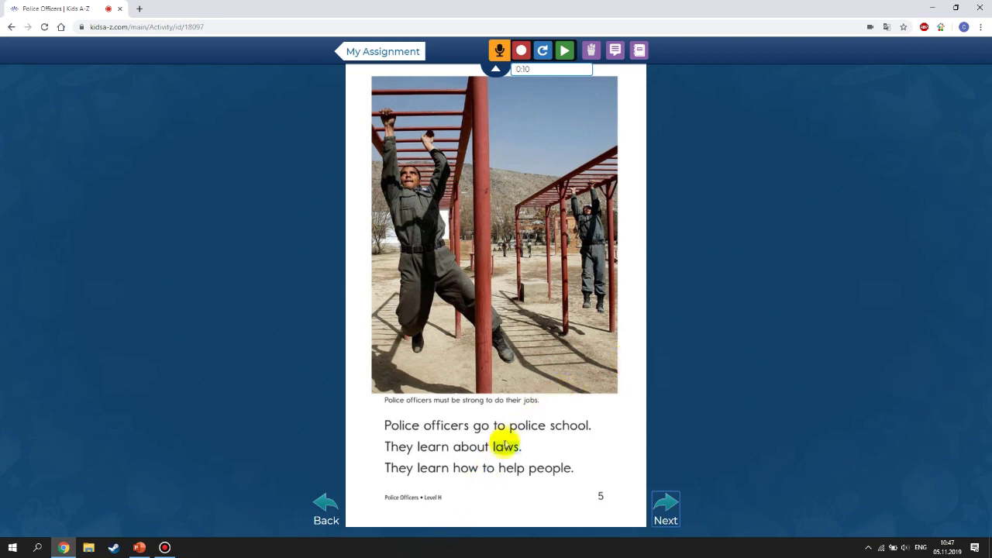
click(460, 500)
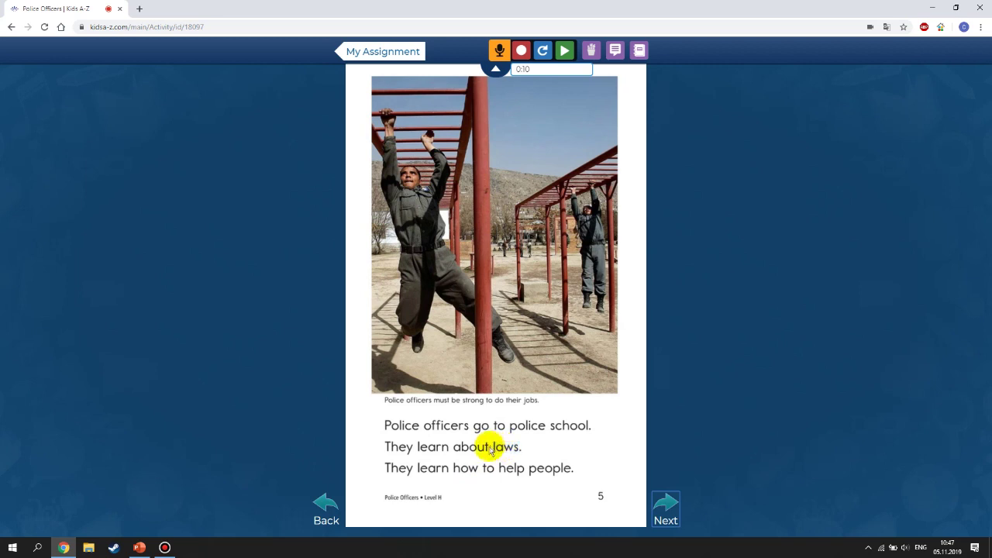
double_click(531, 467)
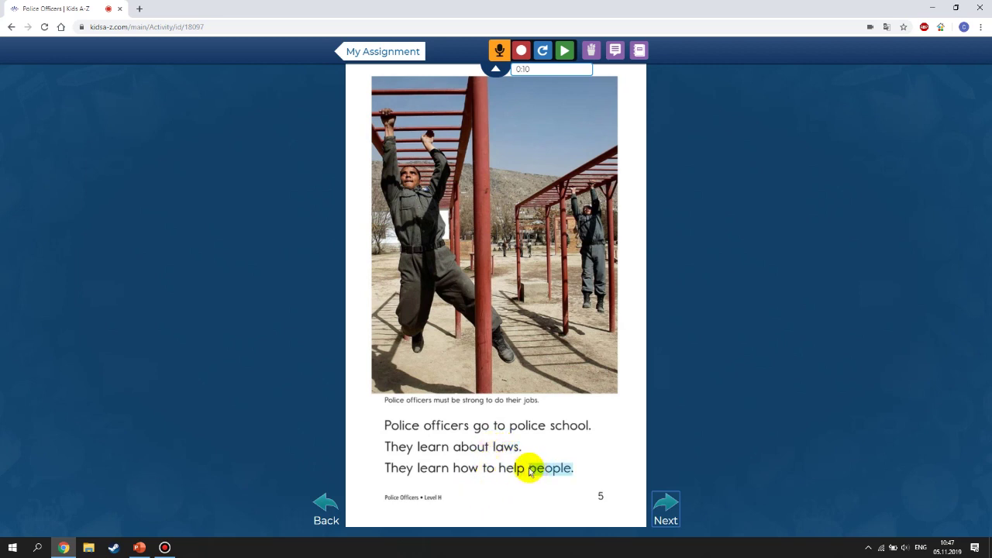
click(558, 469)
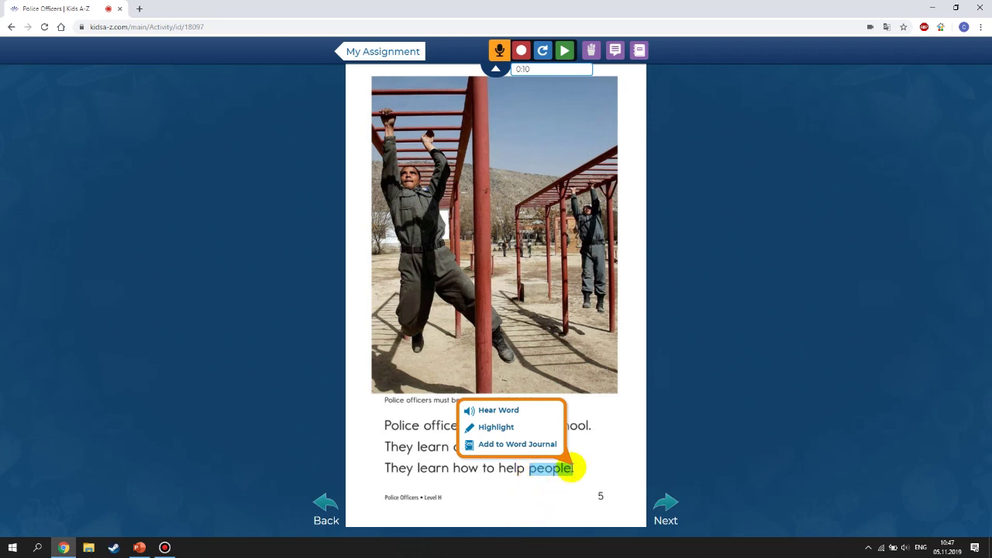
click(537, 448)
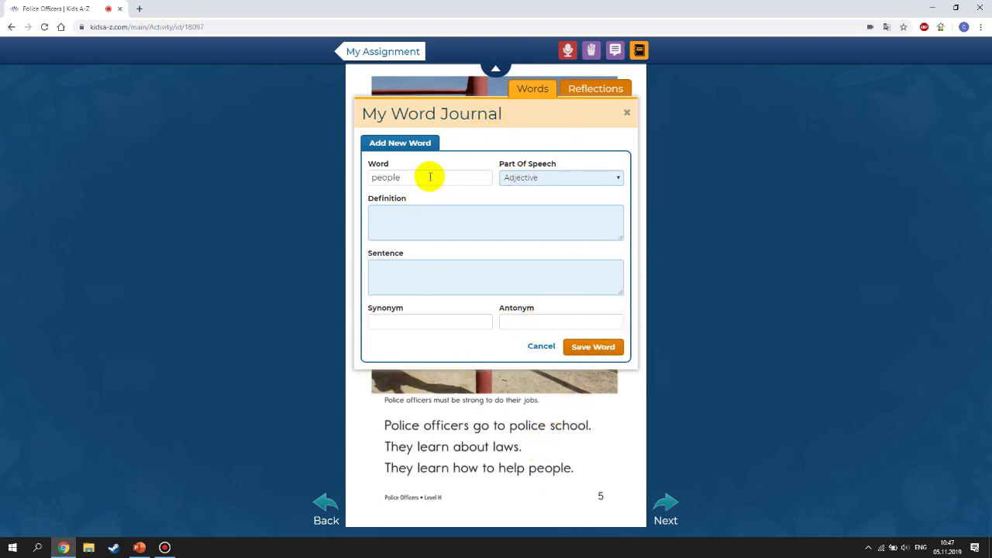
Step: Save the journal word with definition "gffhtgjfj" and sentence "gbtfnghym fbgnh", and close the Word Journal
click(437, 217)
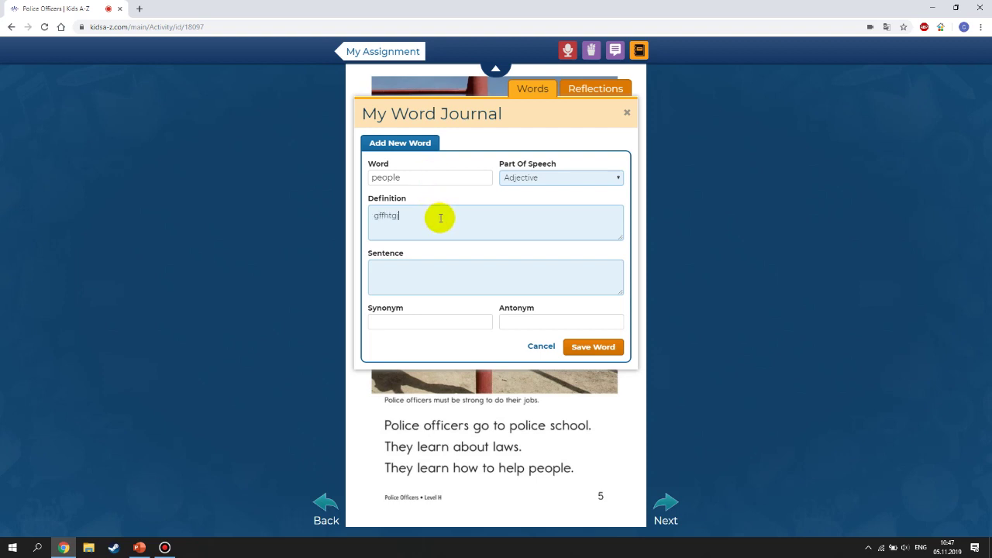
click(438, 270)
text(gbtfnghym fbgnh)
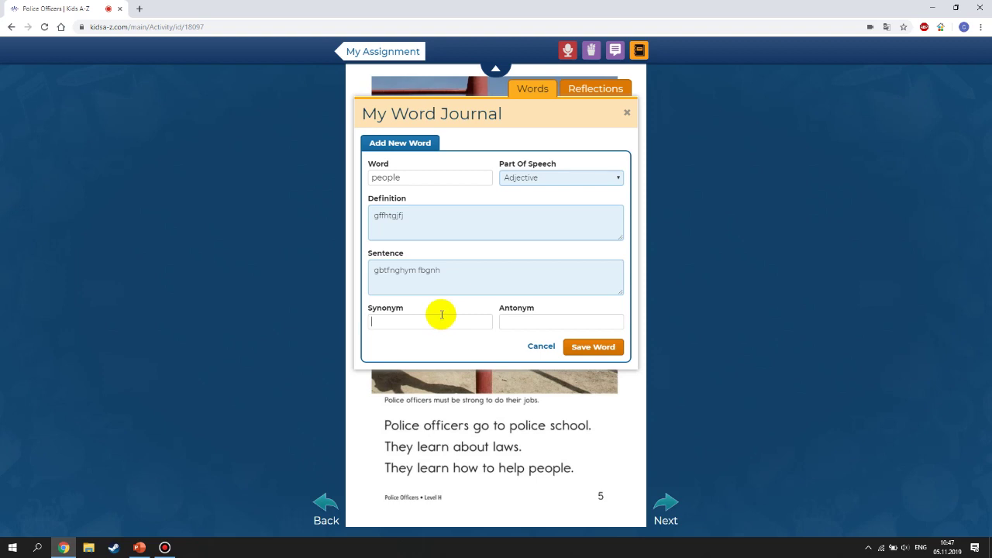
click(520, 322)
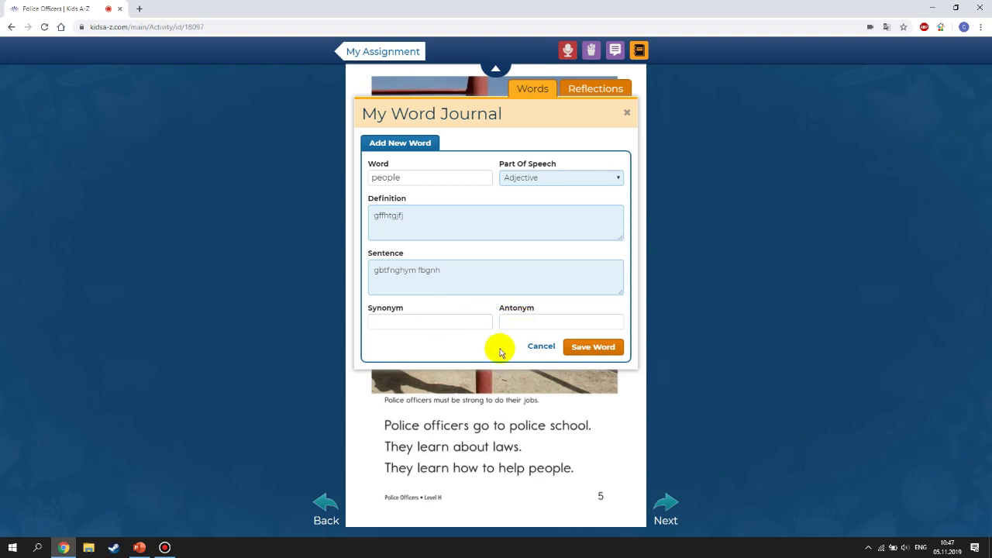
click(616, 348)
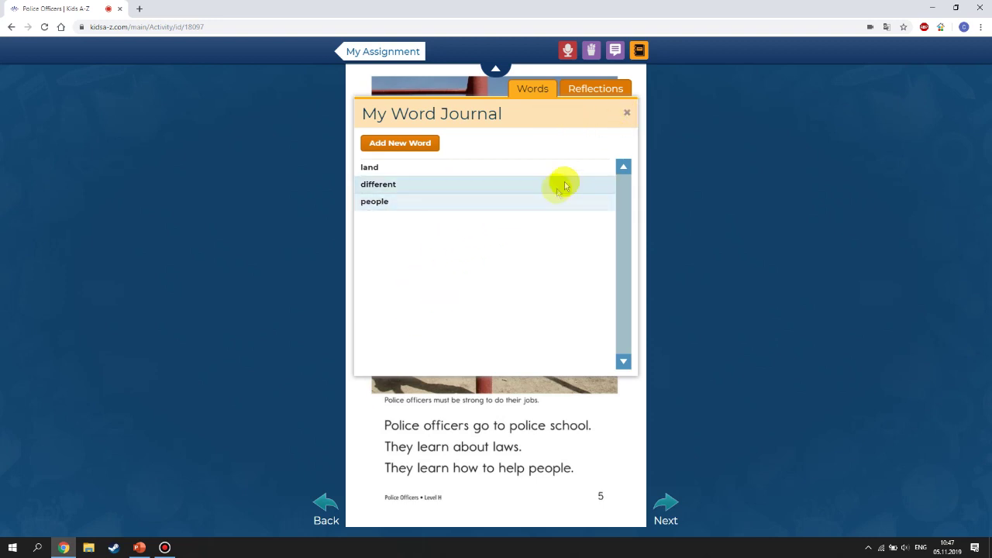
click(628, 114)
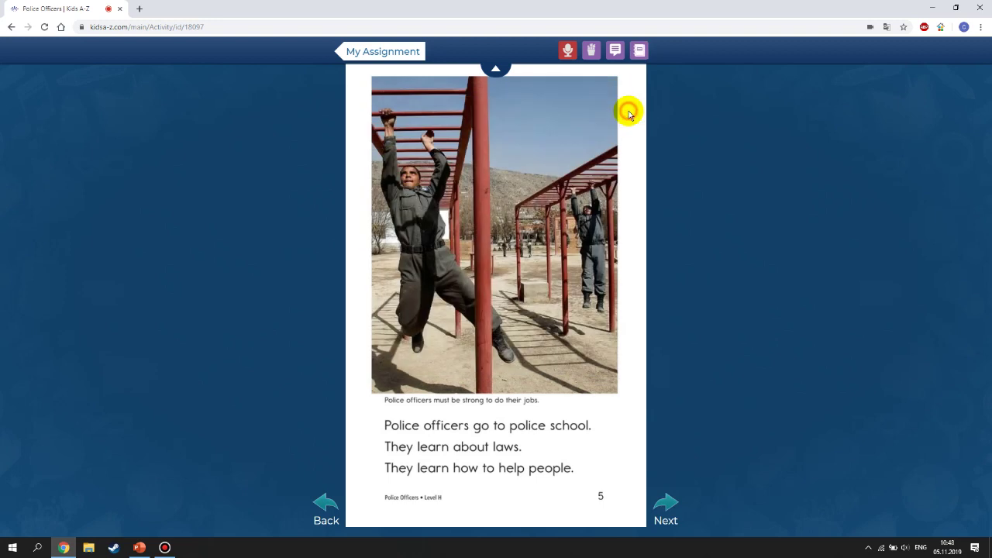
Step: Page ahead to page 7, leave the book for the assignment list, and open the Police Officers quiz
click(677, 511)
click(677, 511)
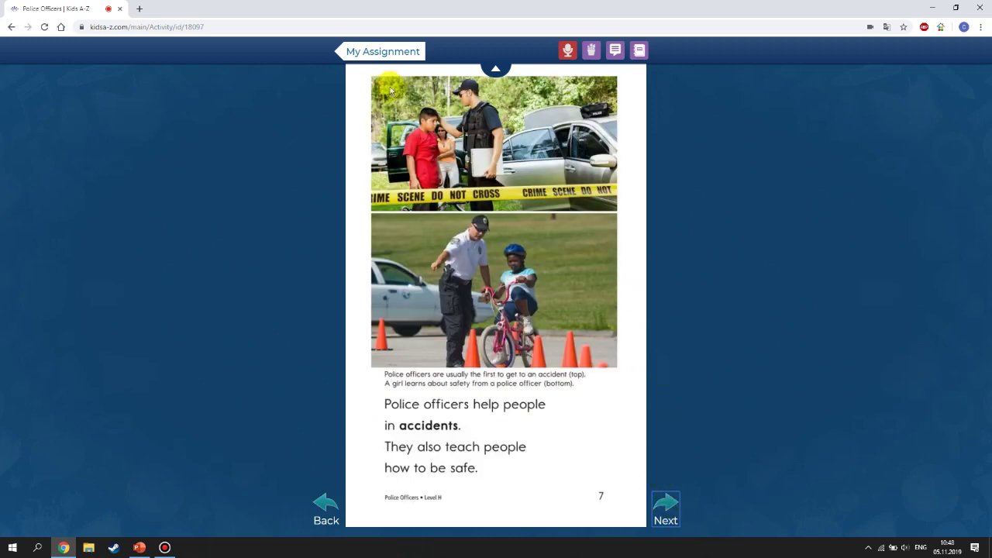
click(411, 51)
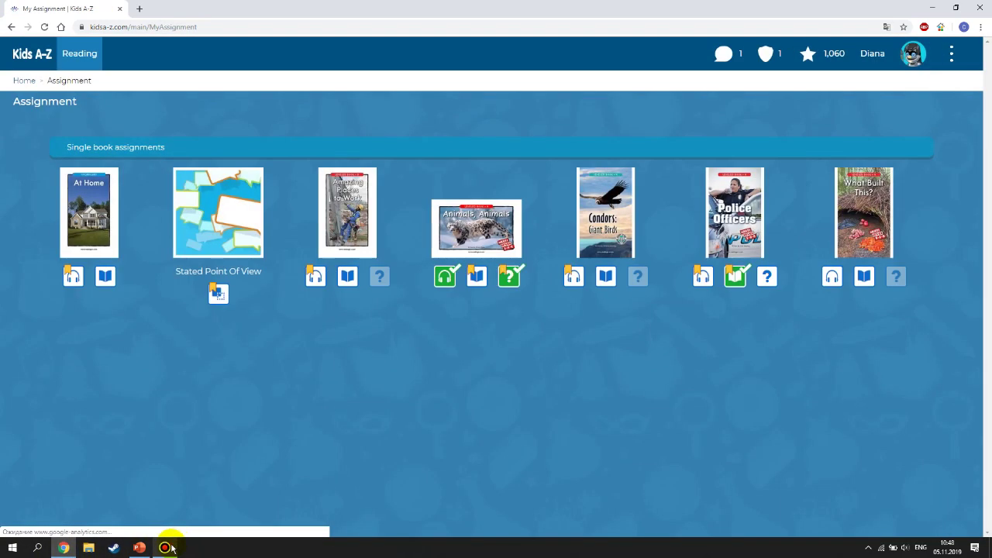
click(734, 324)
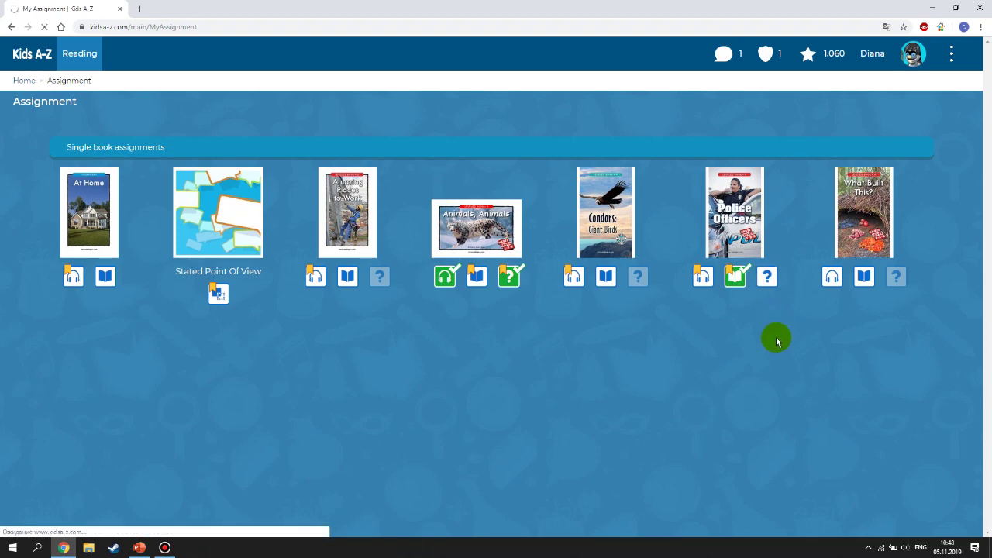
click(776, 277)
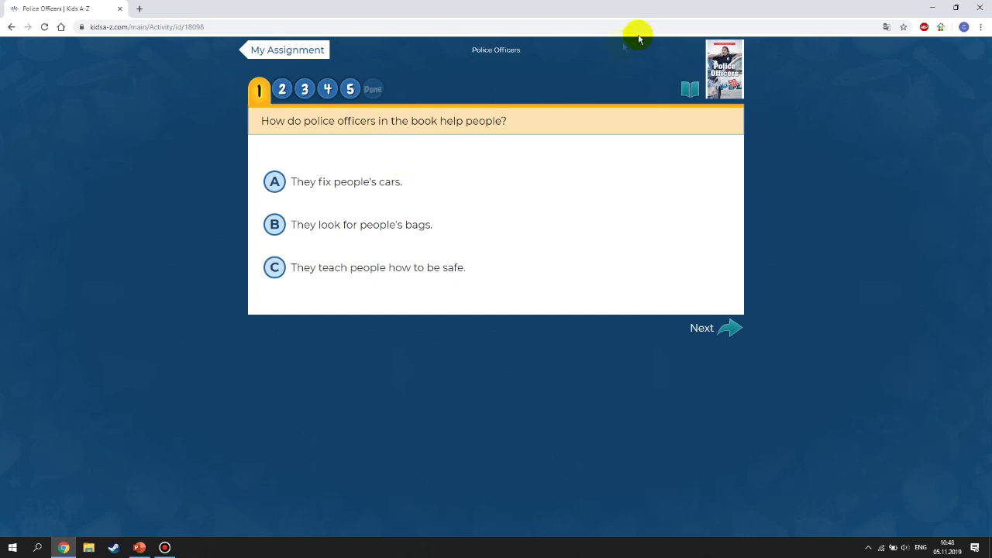
Step: Consult the Police Officers book from within the quiz, page to Words to Know, and return to the quiz
click(693, 90)
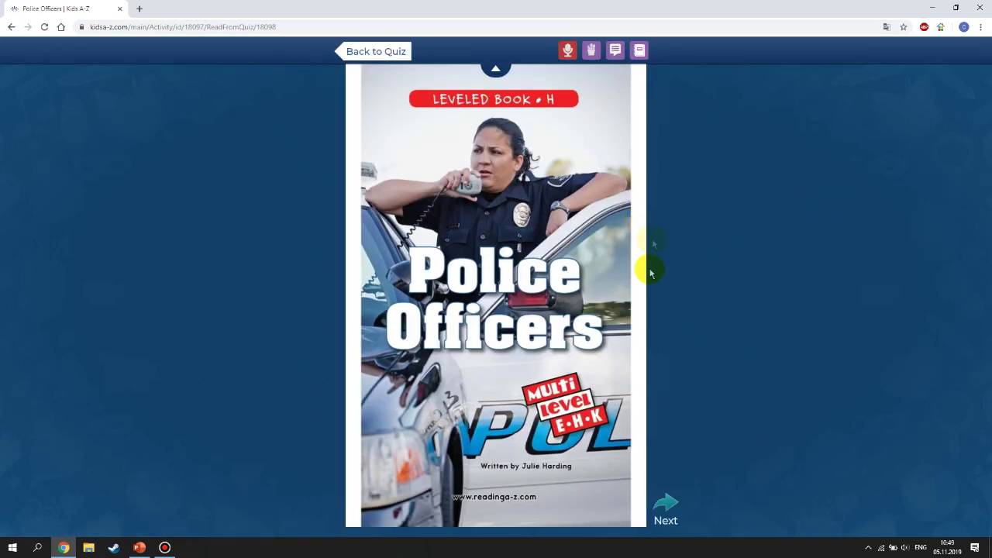
click(665, 514)
click(666, 514)
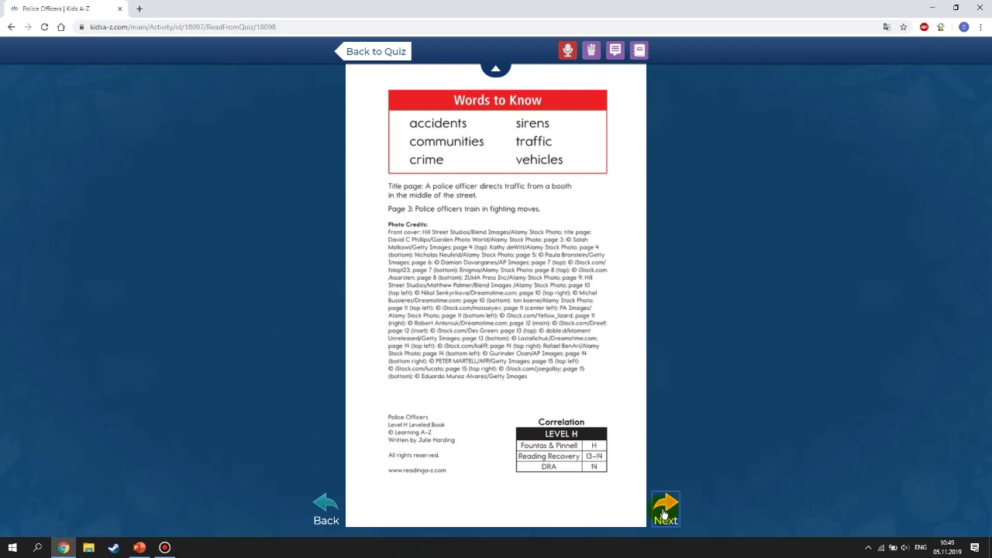
click(392, 51)
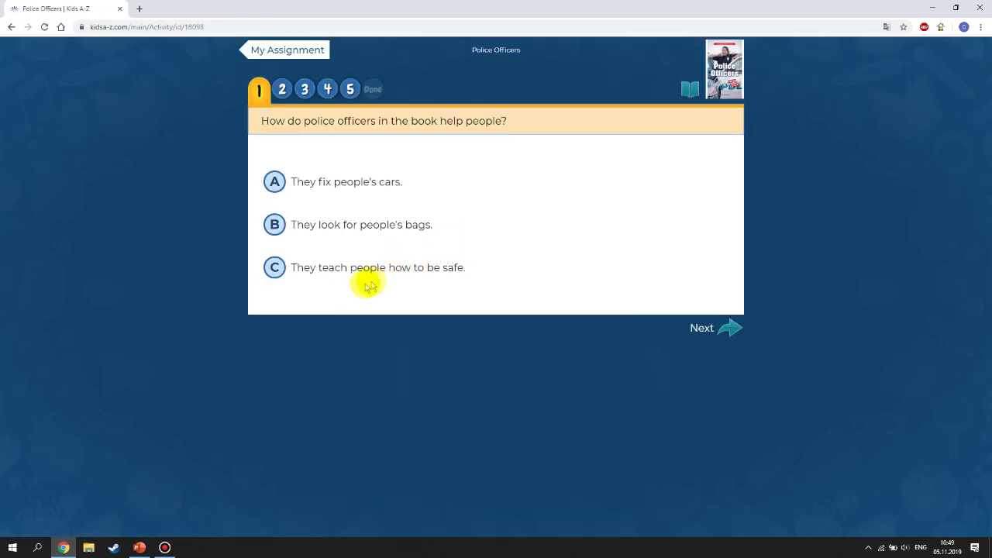
Step: Answer question 1 with "They teach people how to be safe." and skip through question 2 to question 5
click(279, 266)
click(272, 273)
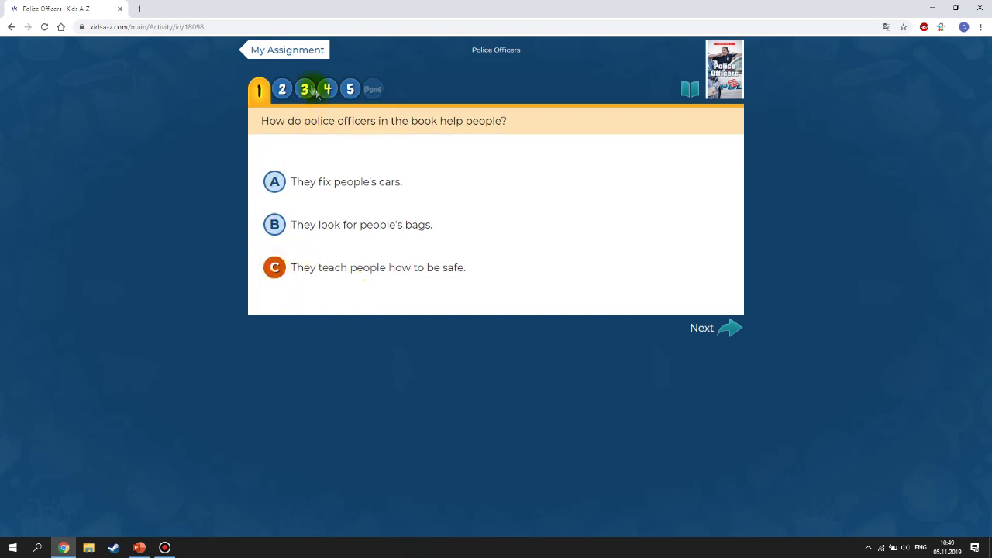
click(282, 90)
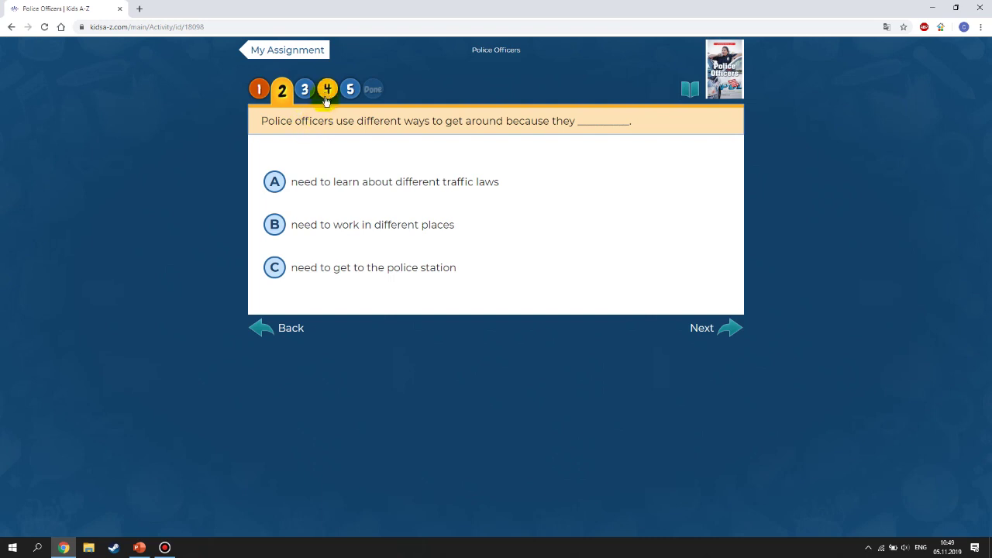
click(350, 90)
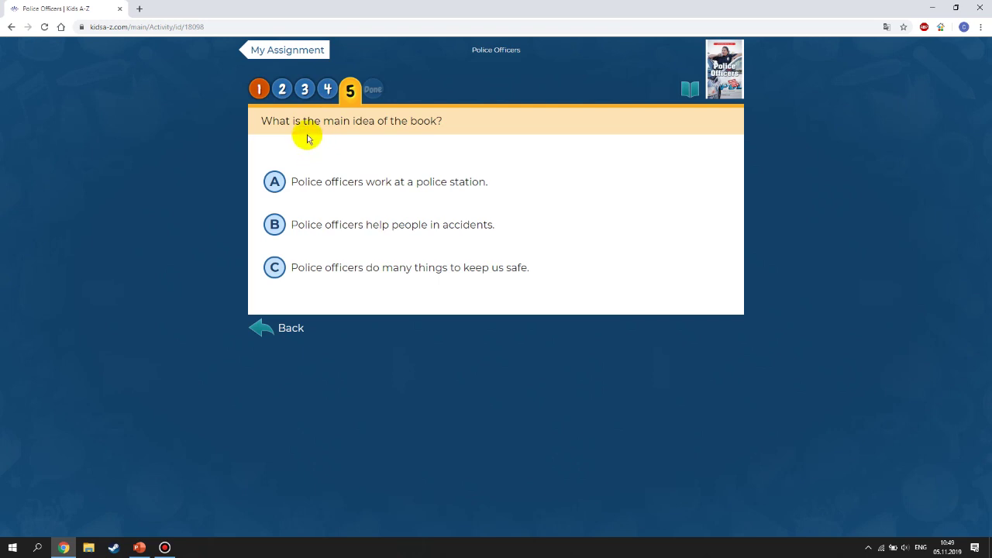
Step: Open the Animals, Animals quiz from the assignment list and replace the question 6 answer with "mjhn fbfbfb hmfhj"
click(292, 53)
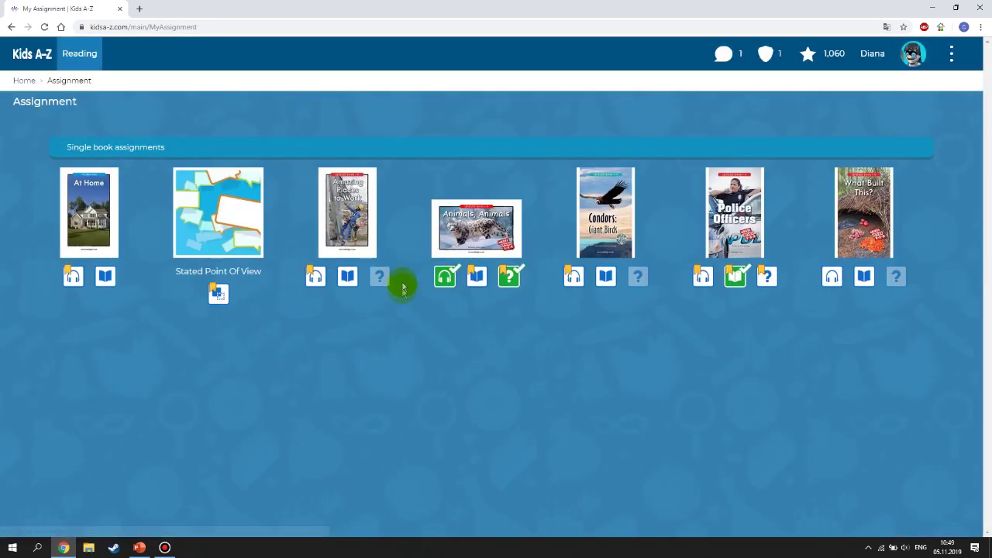
click(510, 275)
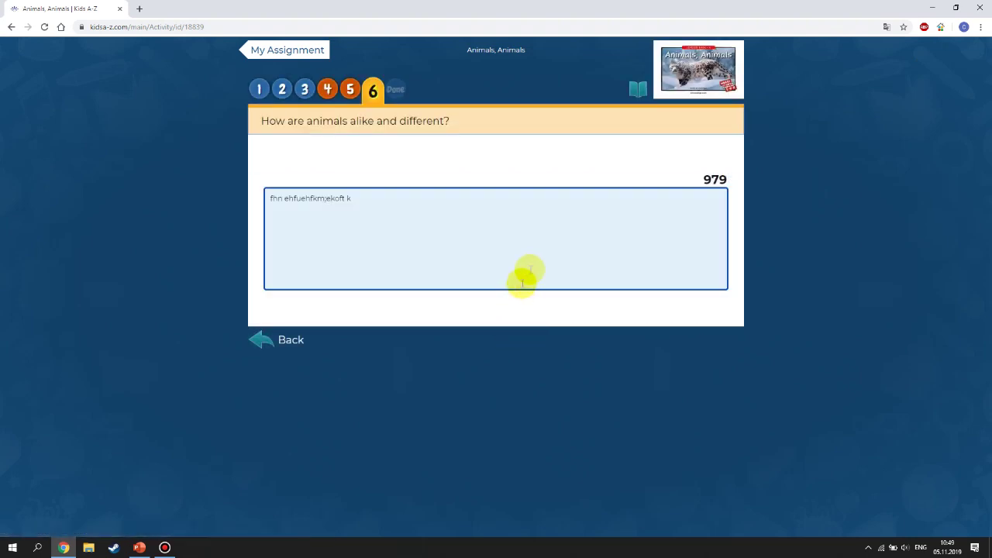
drag(370, 213, 259, 228)
key(BackSpace)
text(mlhn)
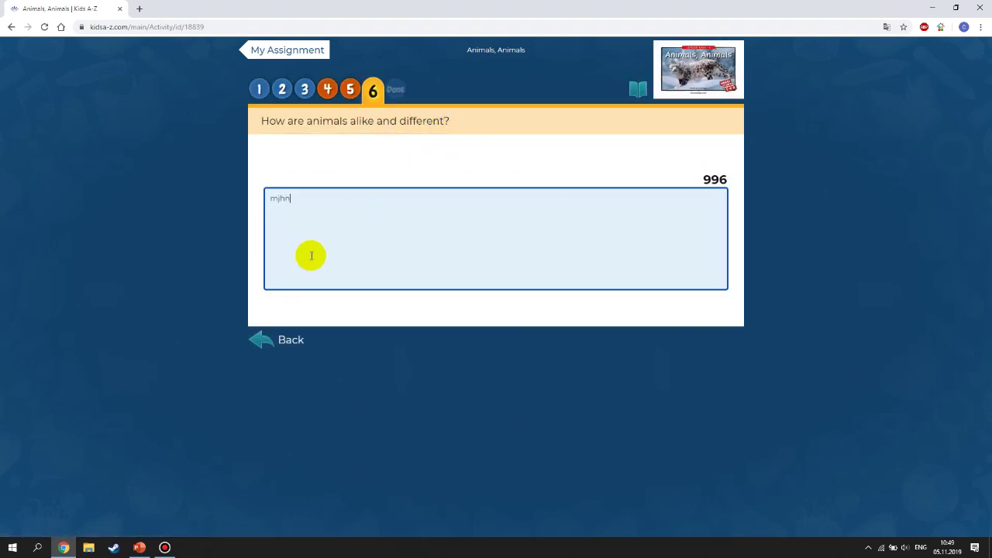
text(  fbfbfb hmfhj)
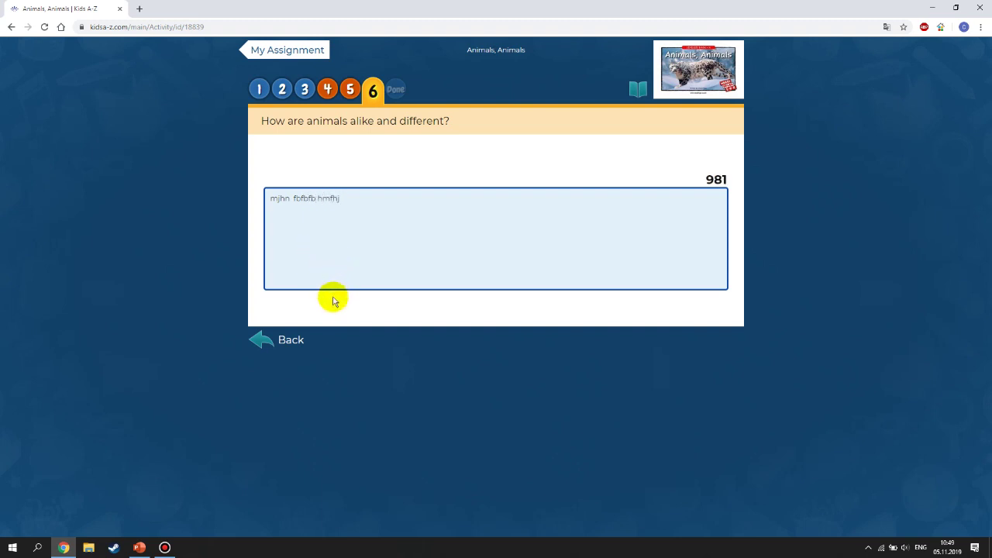
Step: Try to finish the Animals, Animals quiz and go back to the assignment list
click(397, 91)
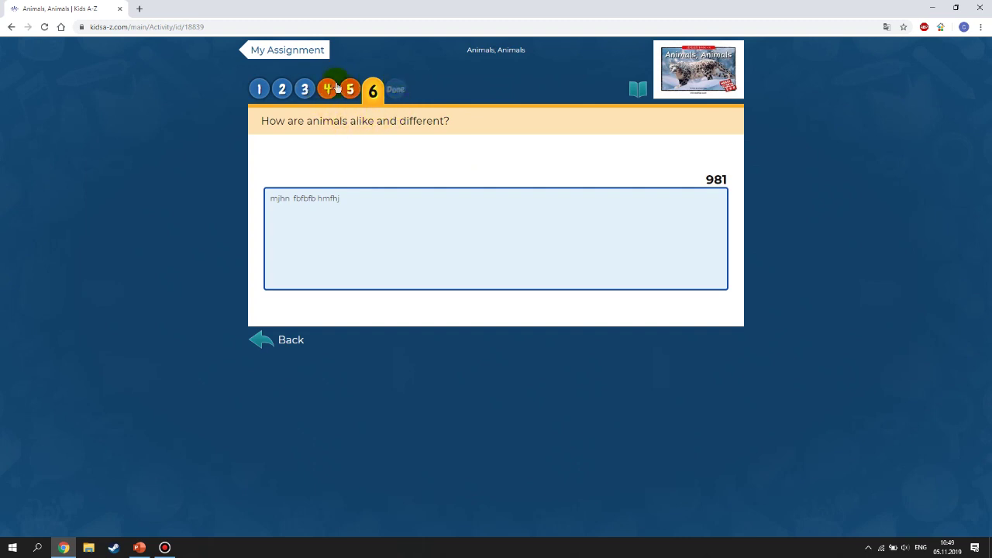
click(298, 58)
click(396, 91)
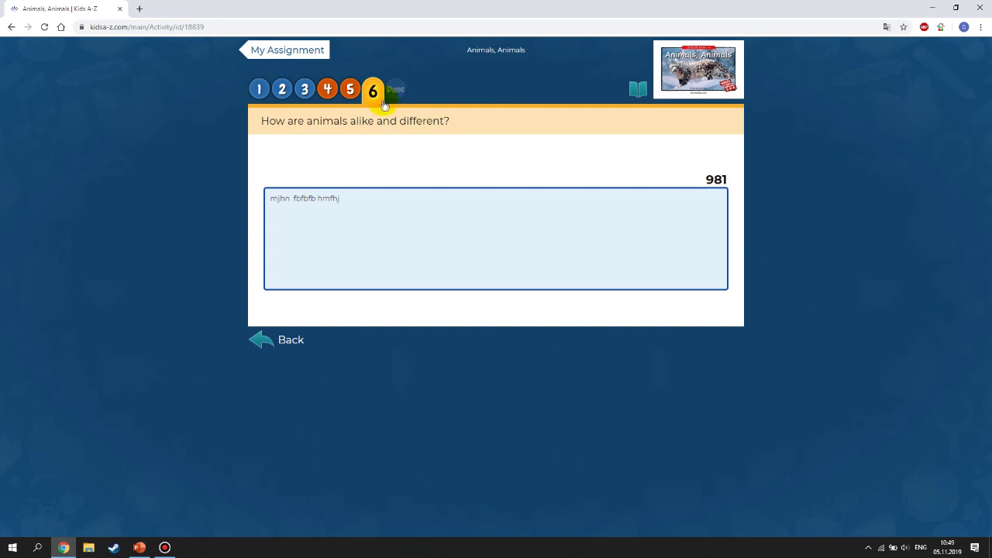
click(402, 84)
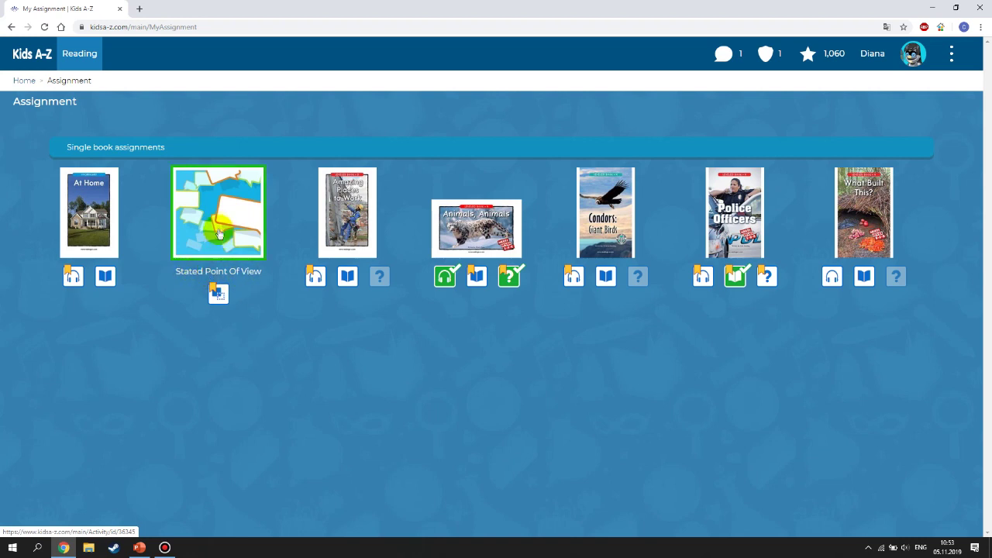
Step: In the Stated Point Of View practice, label the Golden Gate Bridge statement No, and leave the activity
click(267, 274)
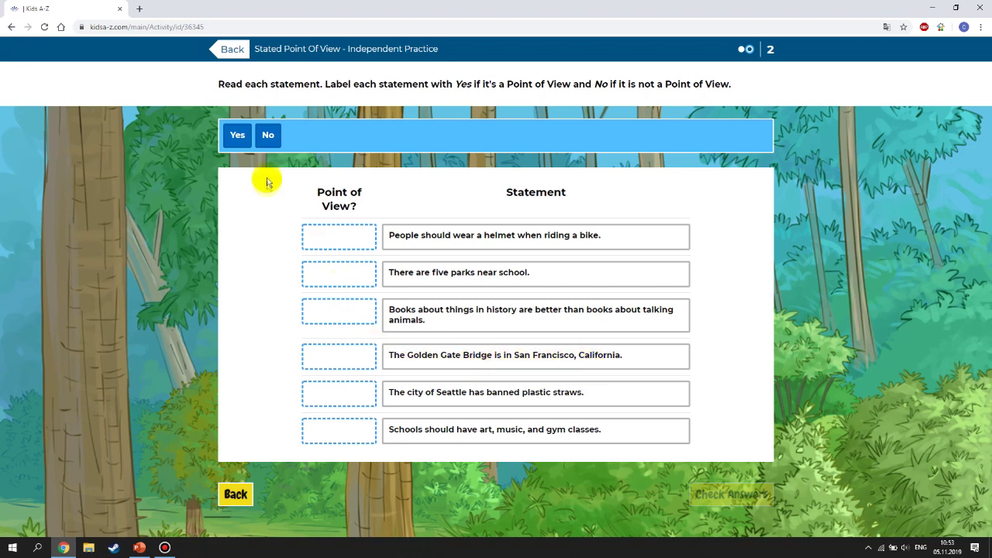
drag(268, 135, 340, 364)
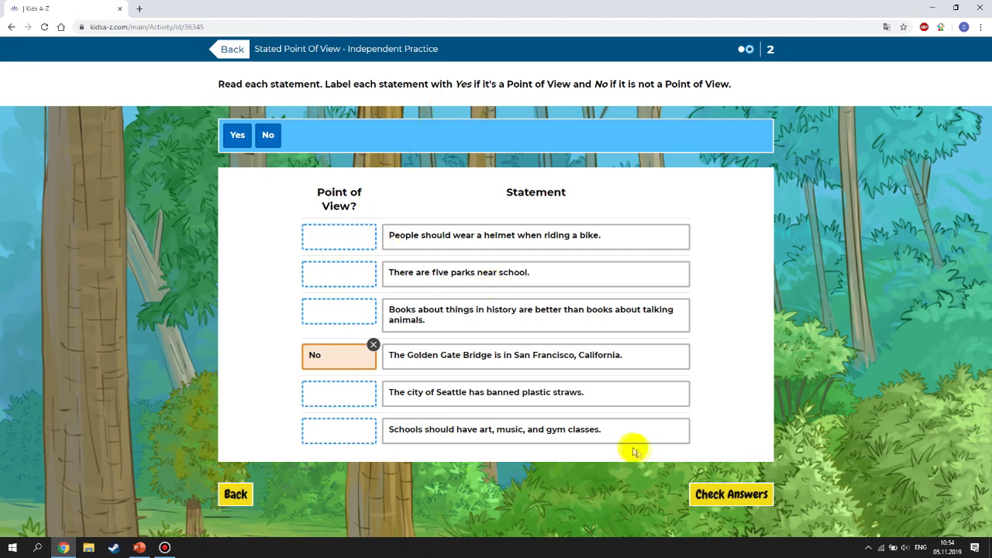
click(230, 53)
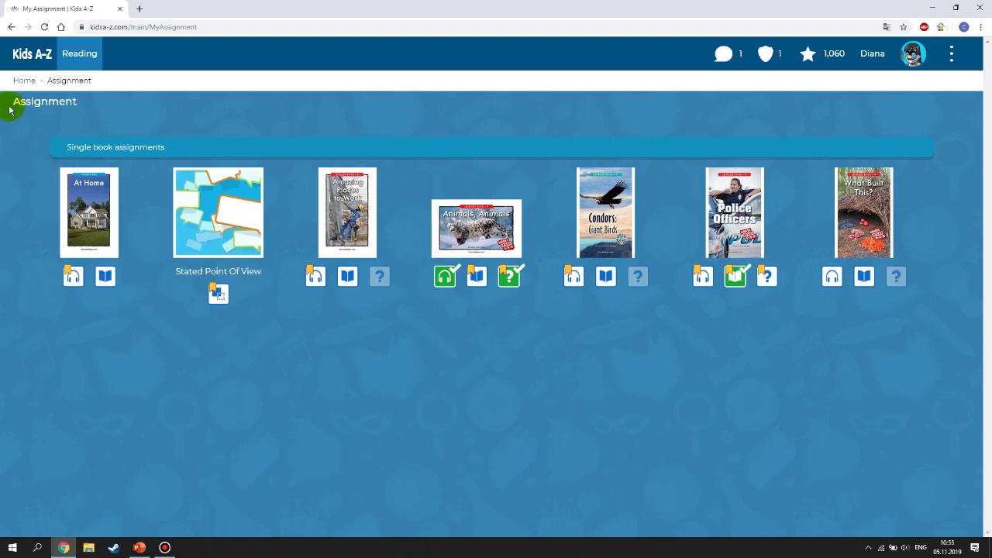
Step: Return to the student home page and open the pending Map Tools assessment
click(21, 83)
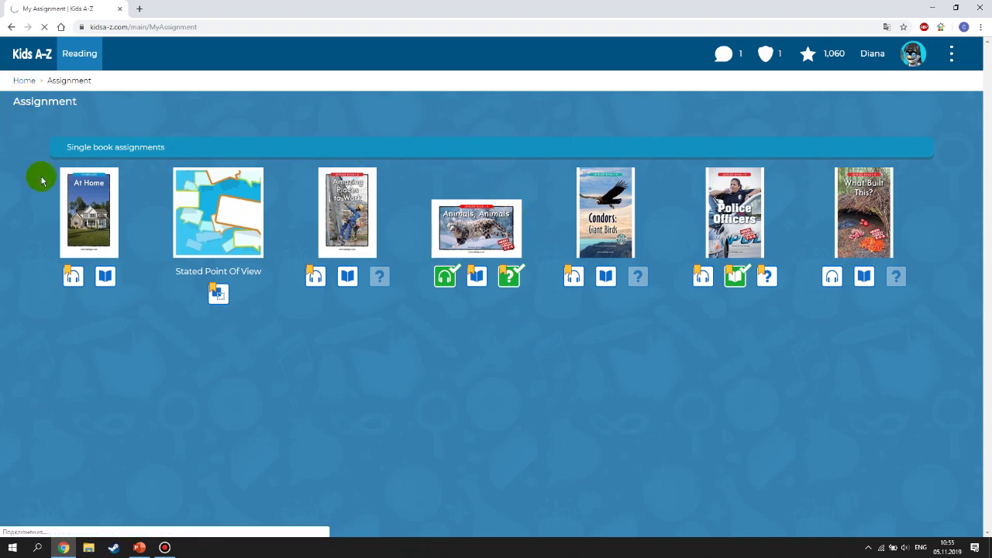
scroll(116, 330, down, 1)
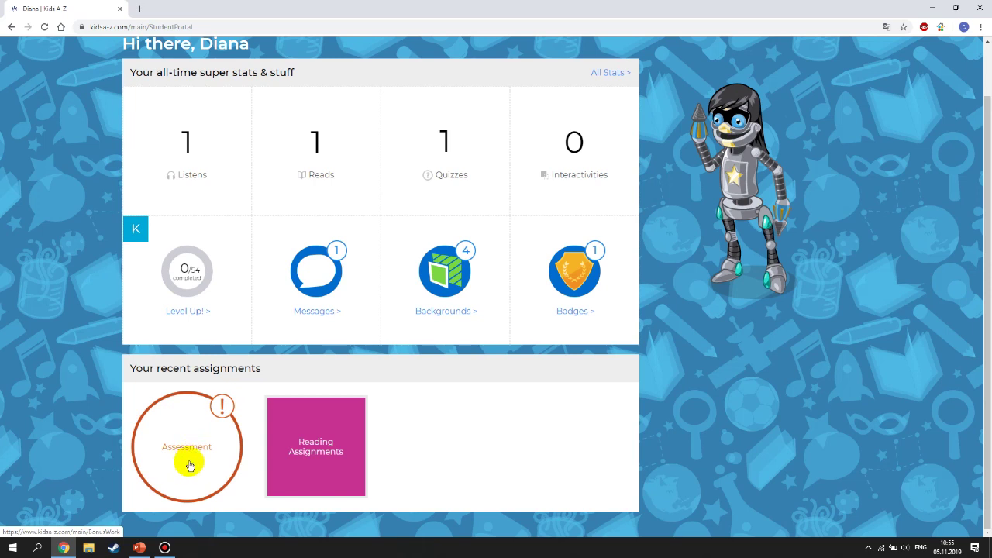
click(214, 434)
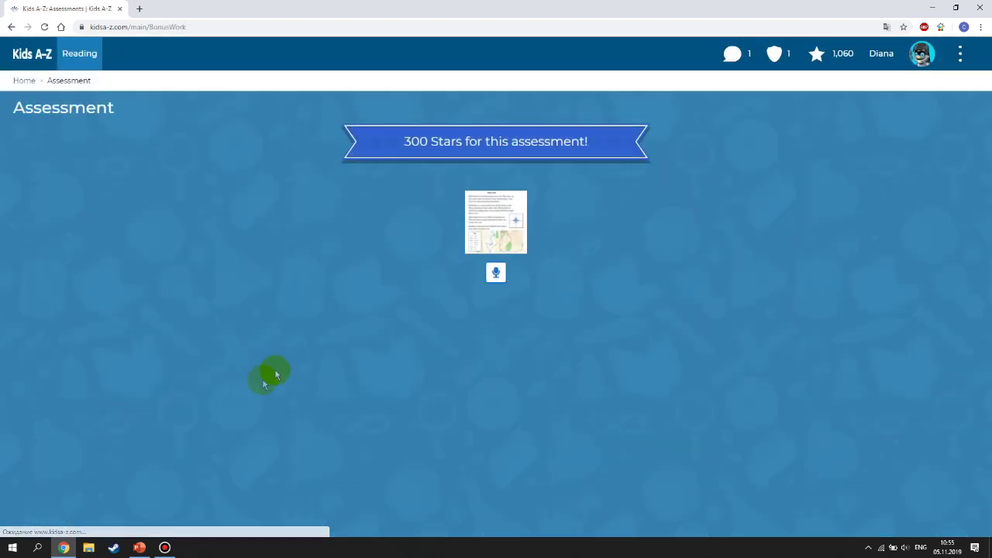
click(488, 213)
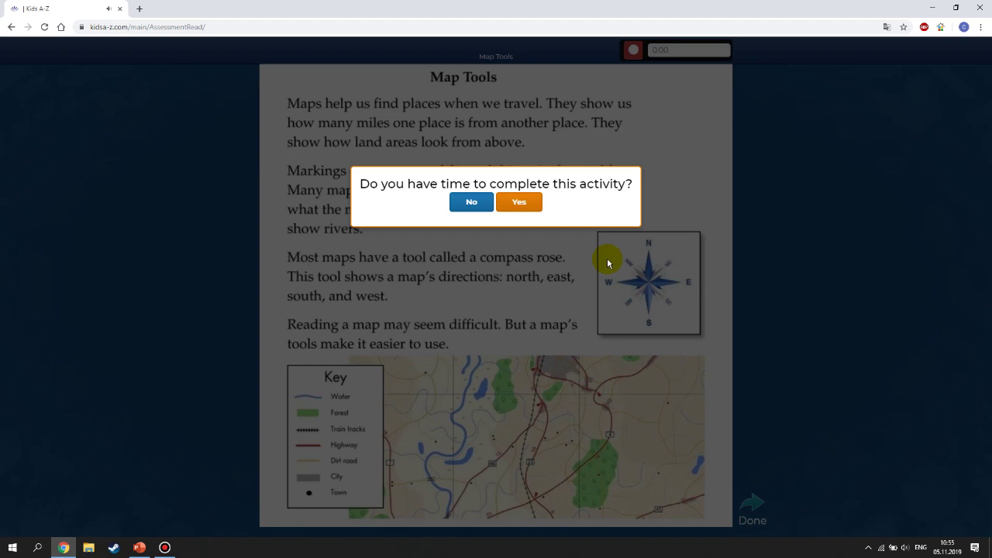
Step: Lower the sound volume and confirm there is time to complete the Map Tools activity
key(XF86AudioLowerVolume)
key(XF86AudioLowerVolume)
click(522, 204)
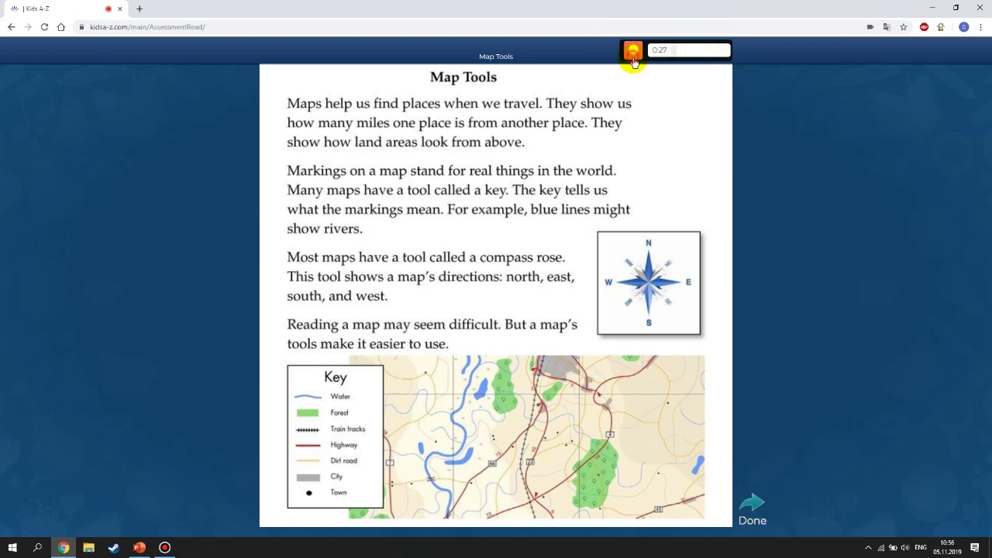
Step: Finish the Map Tools reading recording, record a spoken retelling of the passage with a pause in between, and submit it
click(754, 500)
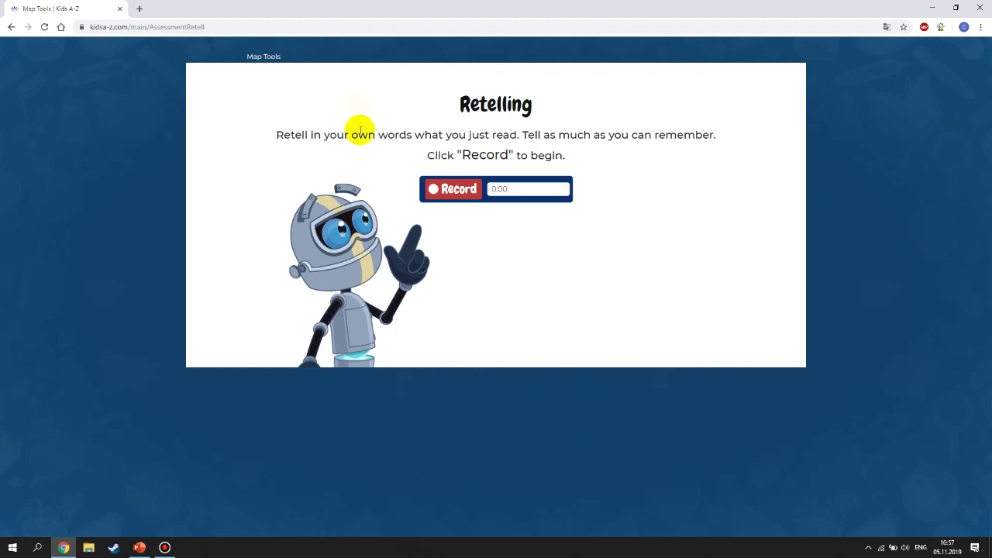
click(444, 193)
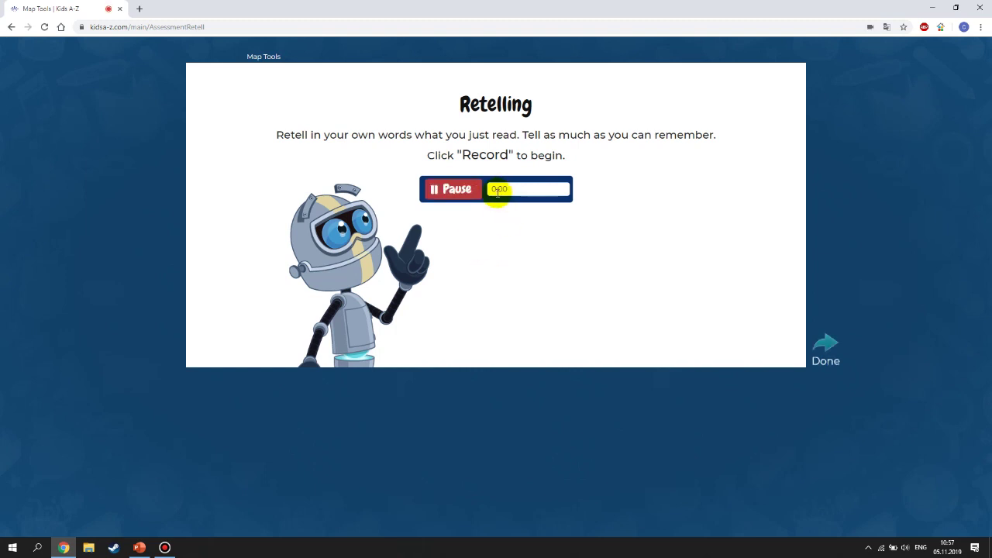
click(442, 192)
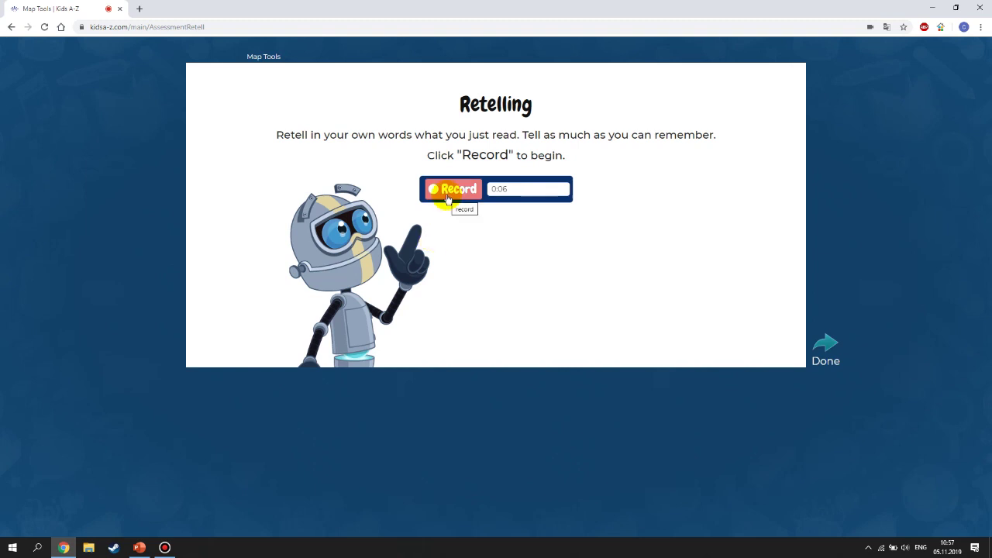
click(446, 193)
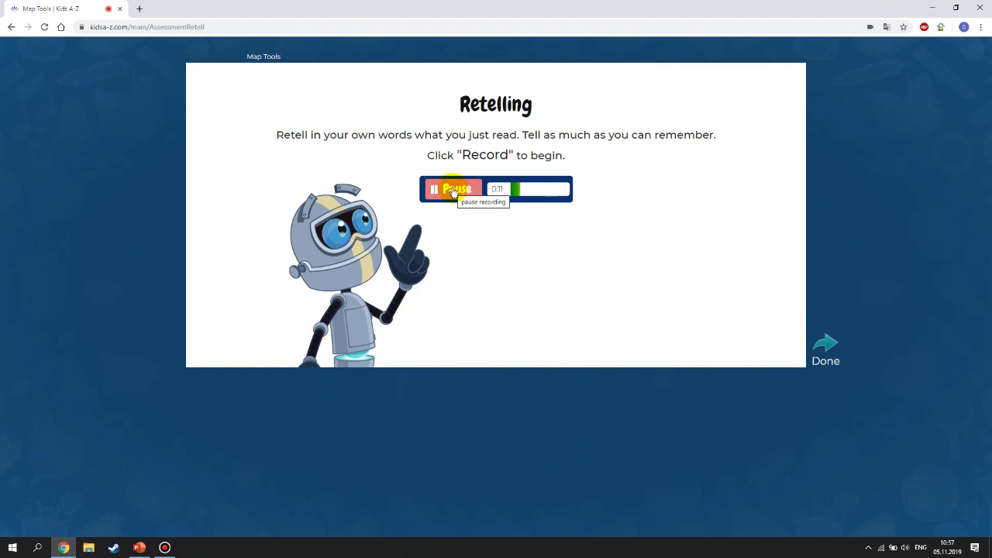
click(455, 191)
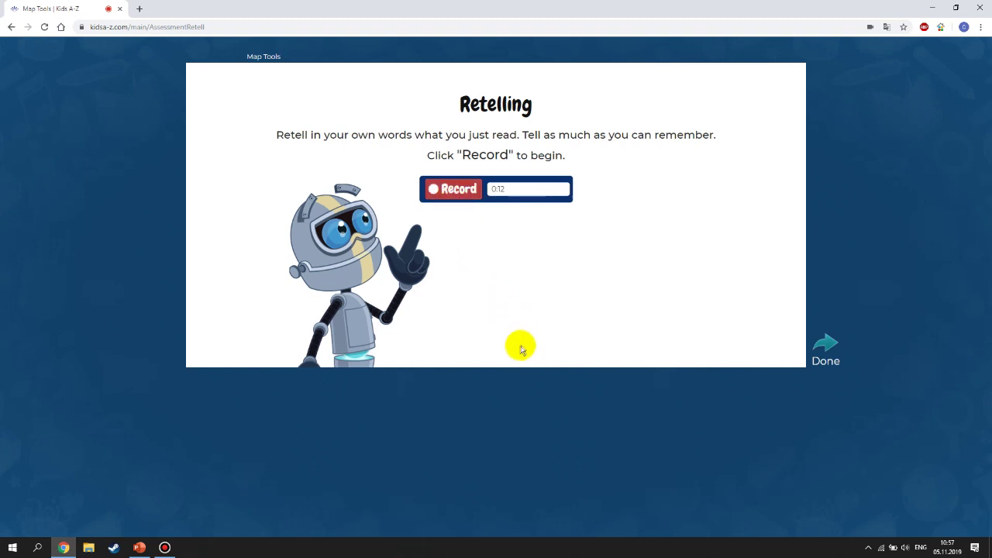
click(830, 347)
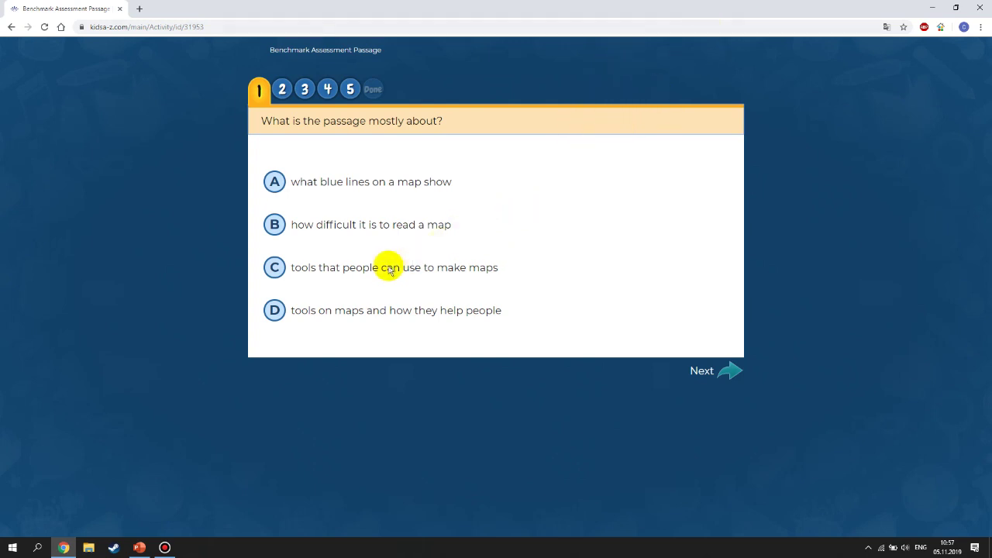
Step: Answer the five Benchmark Assessment Passage questions with B, A, B, C and A, and submit the quiz
click(275, 224)
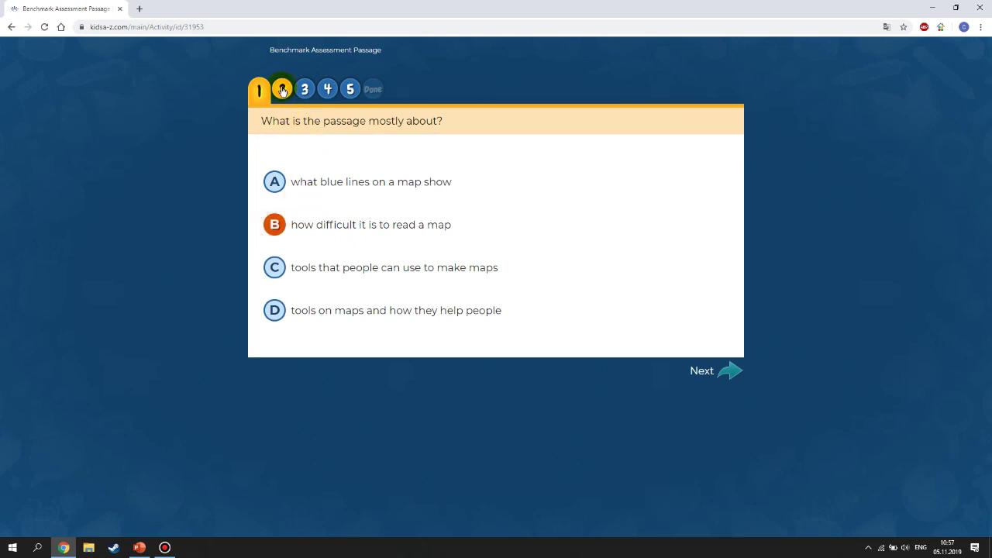
click(283, 90)
click(271, 183)
click(305, 89)
click(274, 224)
click(331, 82)
click(269, 265)
click(363, 91)
click(277, 182)
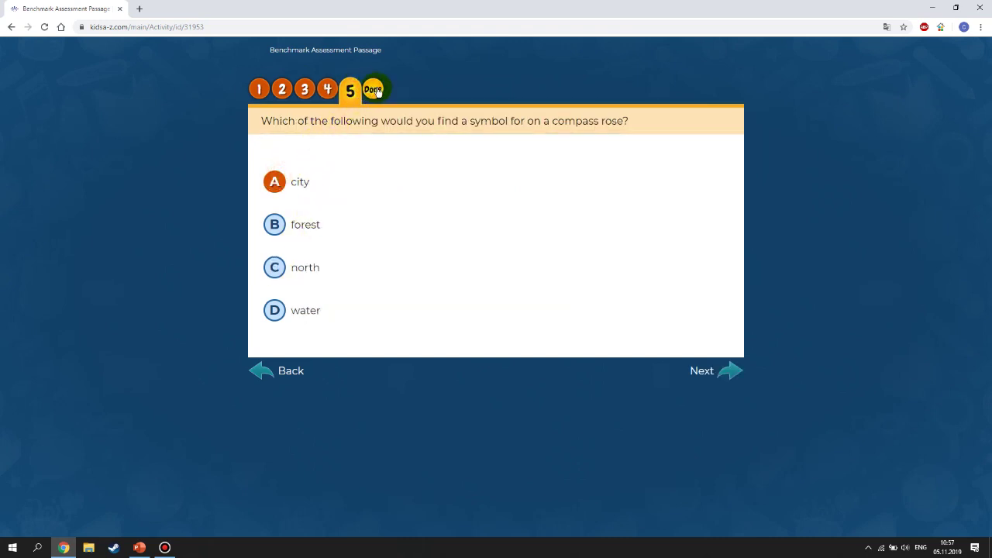
click(373, 90)
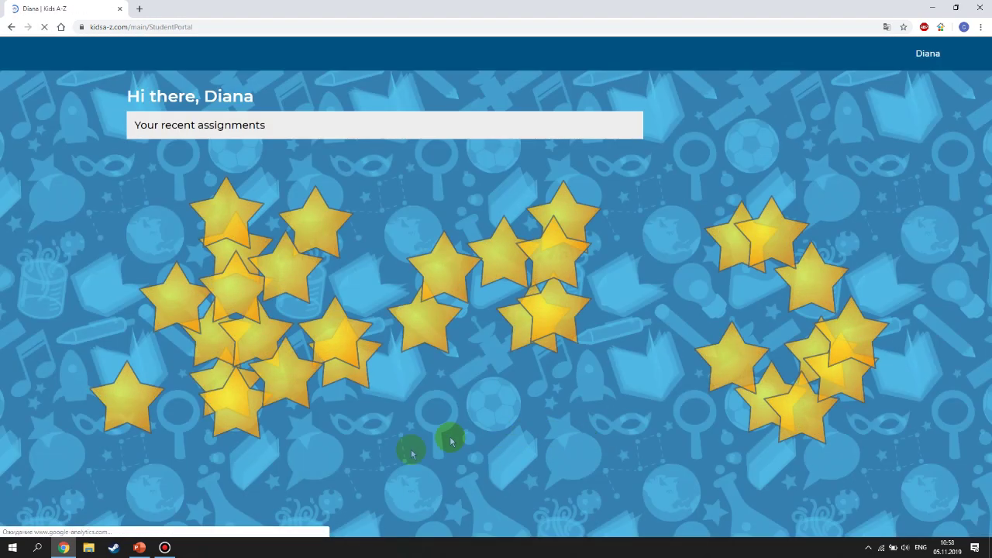
Step: Look over the stats and recent assignments on the student home page and open the messages
scroll(161, 393, down, 1)
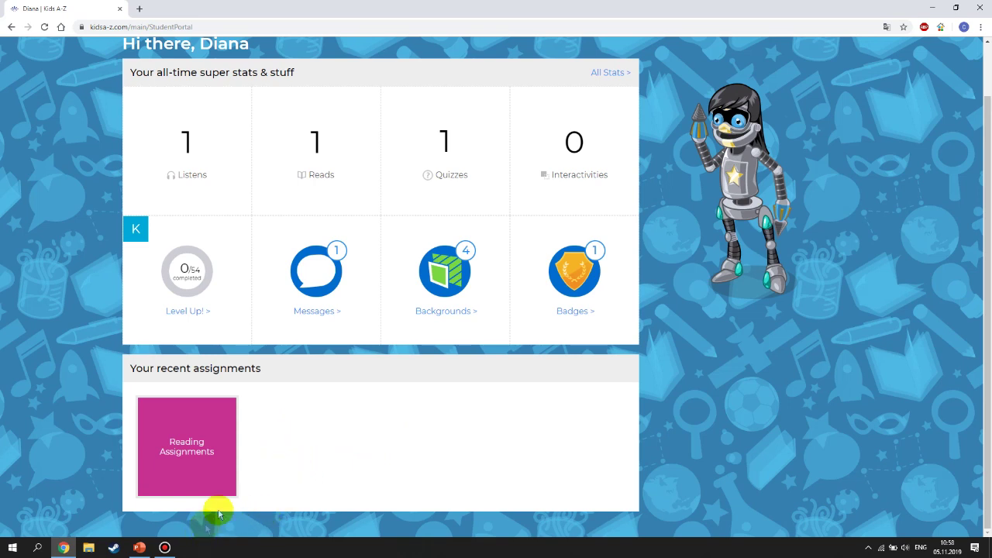
scroll(357, 397, up, 1)
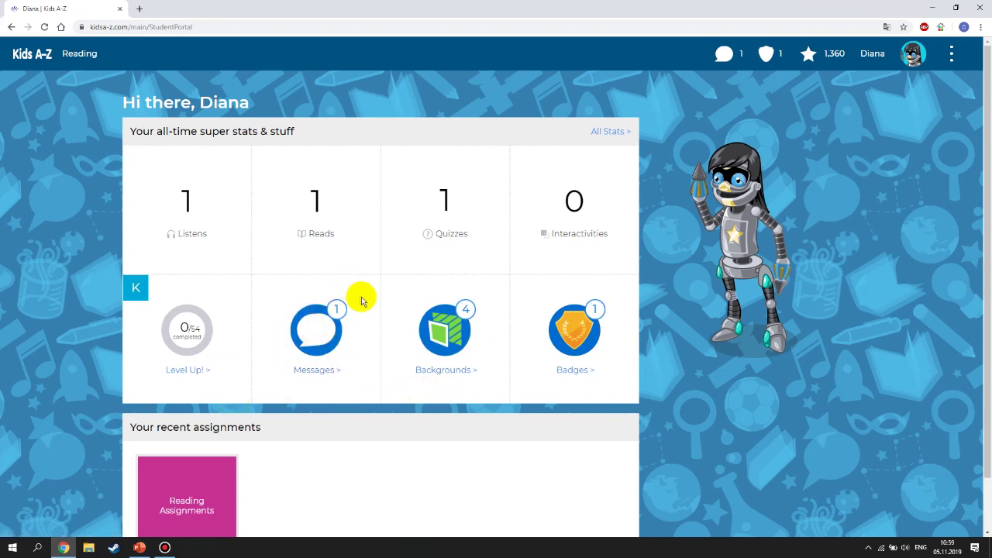
click(309, 352)
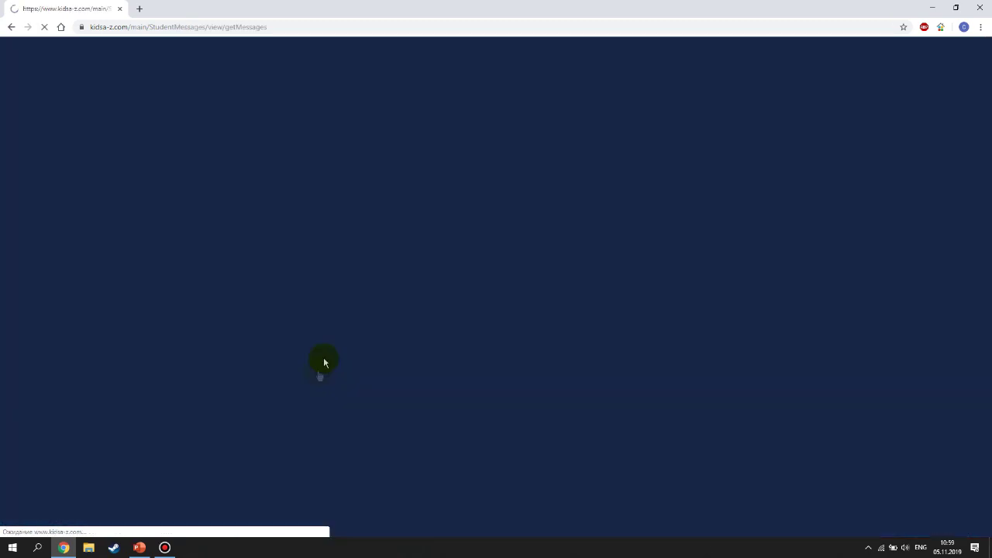
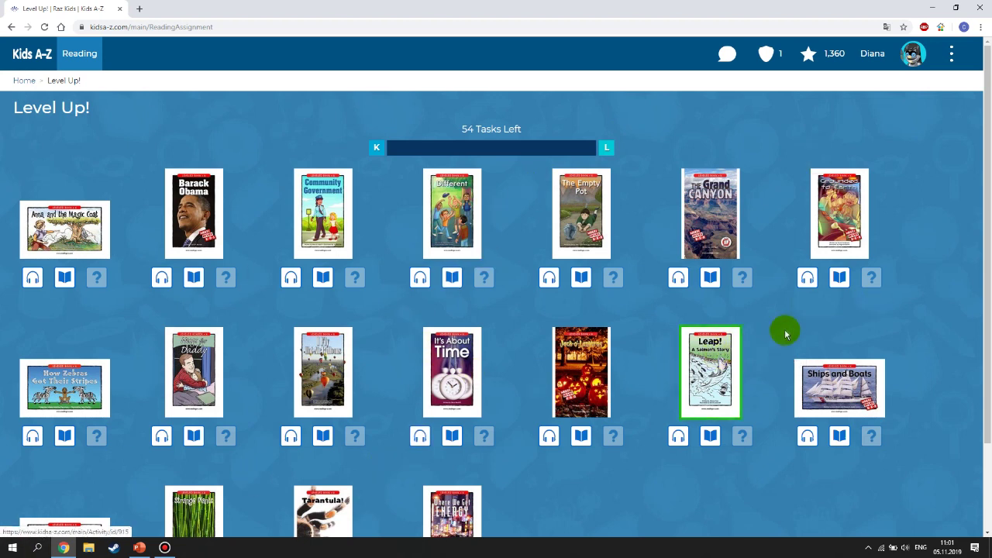
Step: Try the listening option of the last book in the first row of Level Up!, and return to the home page
click(811, 287)
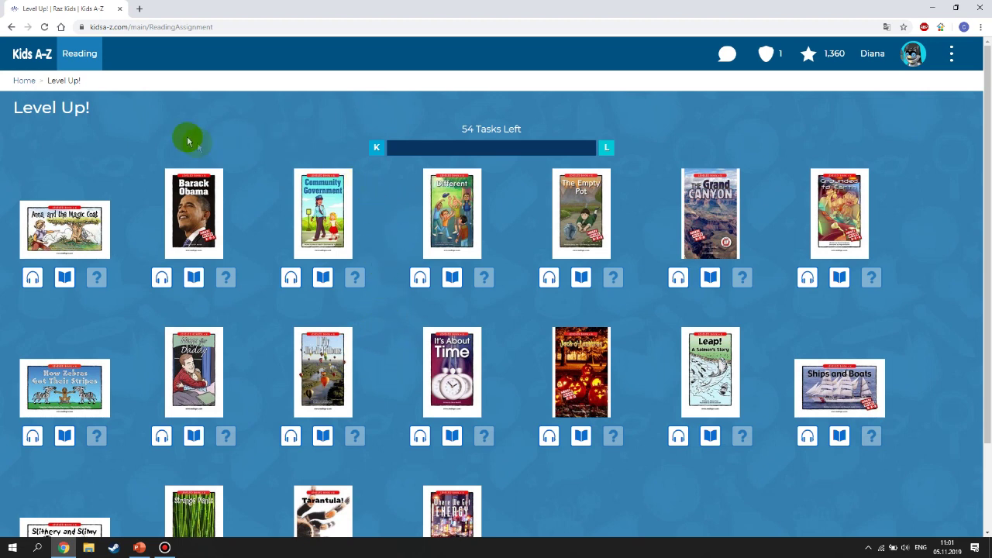
click(19, 84)
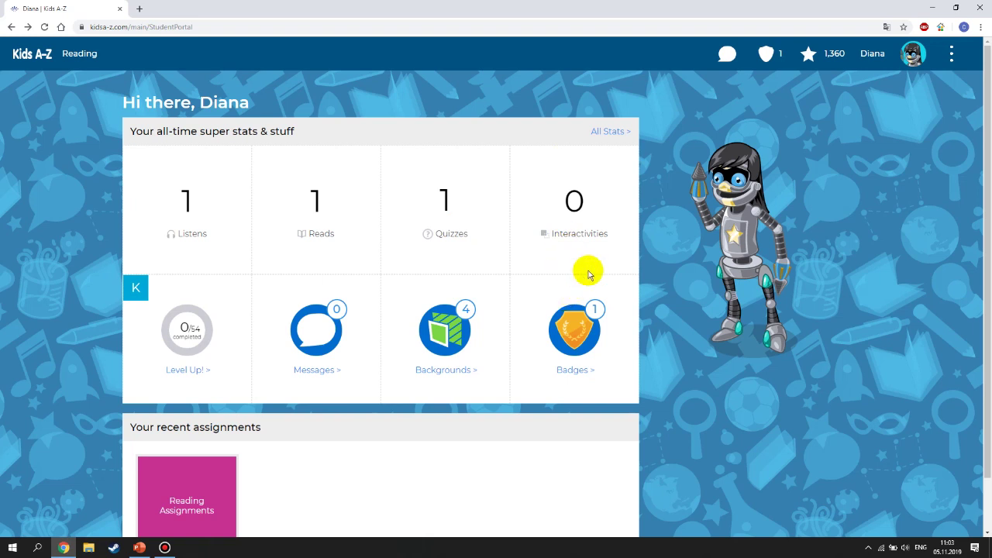
Step: In the Star Zone backgrounds, buy the red arcade-themed background for 200 stars
click(822, 56)
click(829, 65)
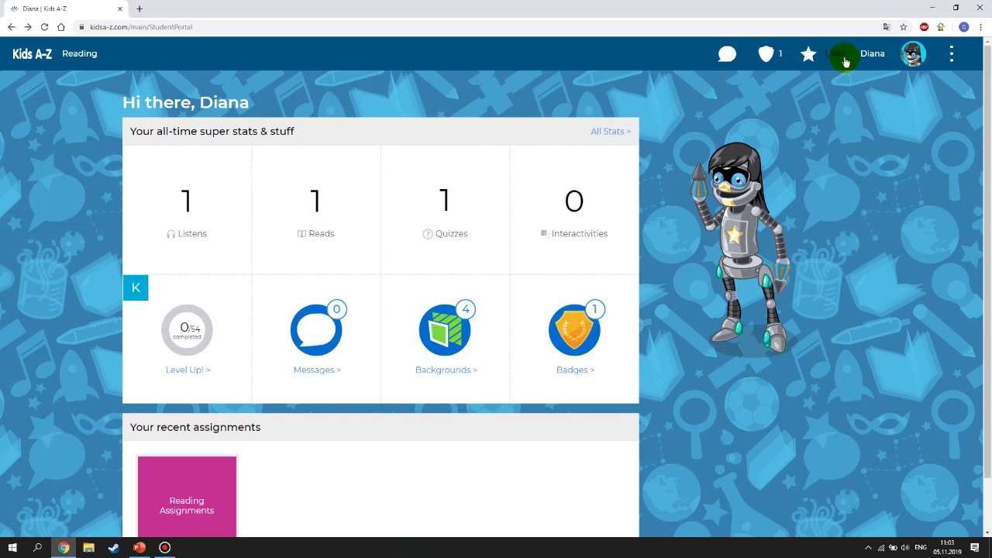
click(815, 50)
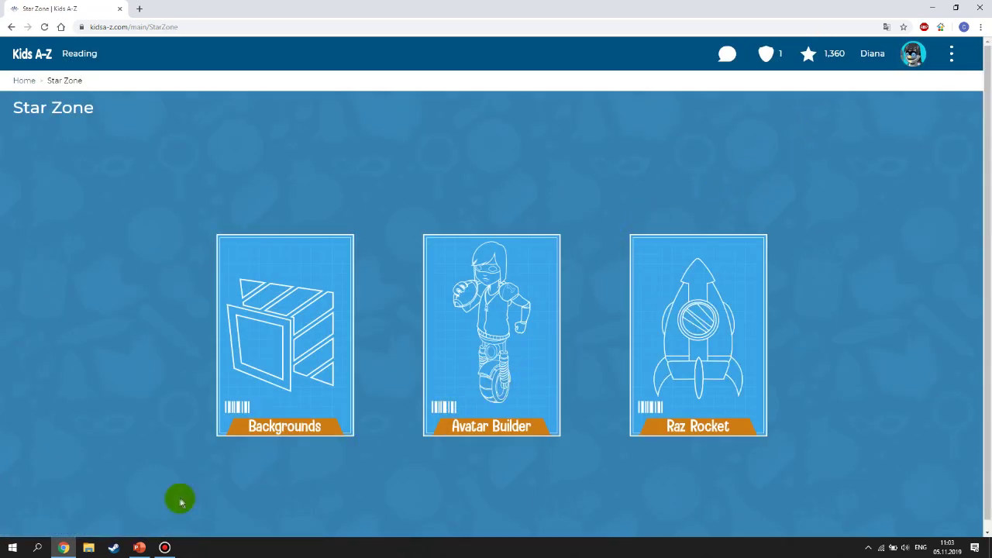
click(306, 326)
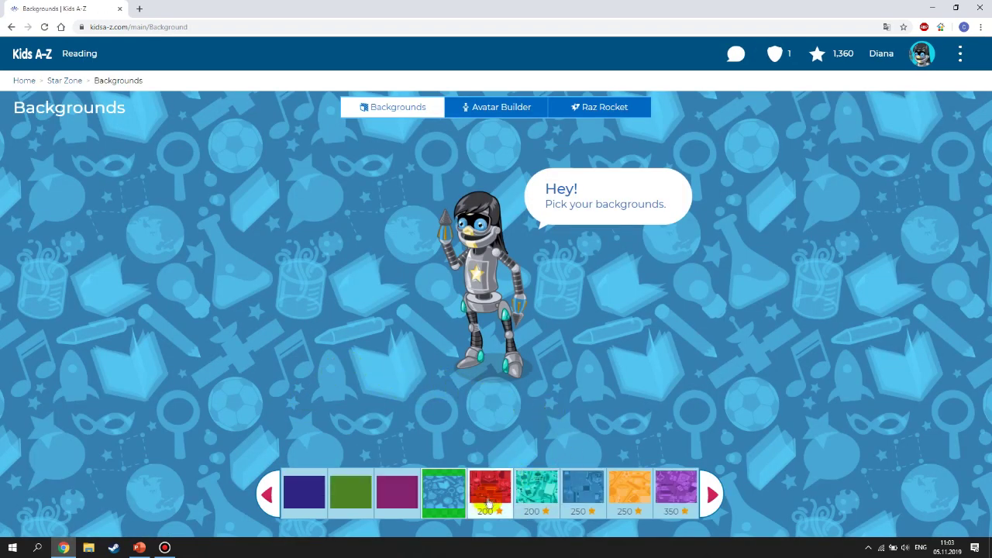
click(489, 503)
click(486, 497)
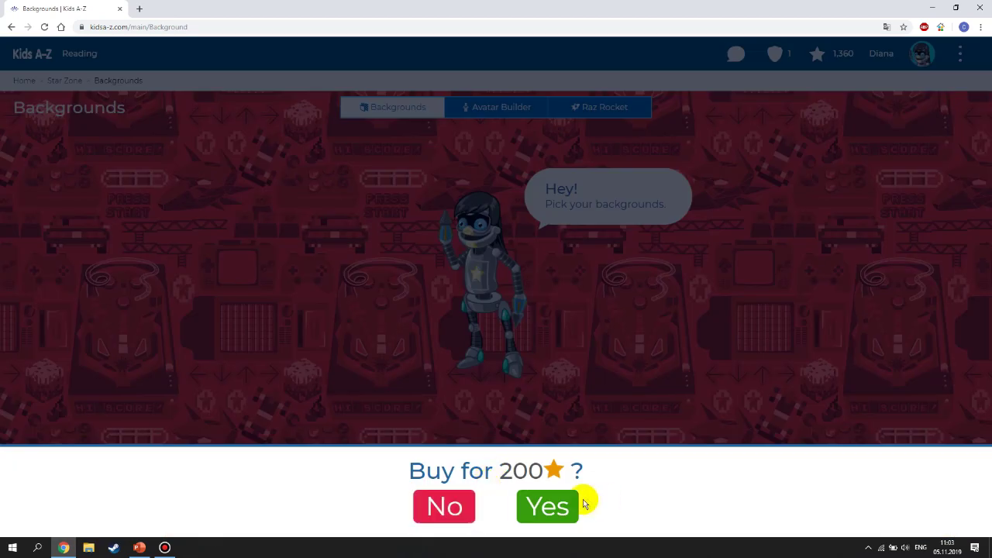
click(545, 509)
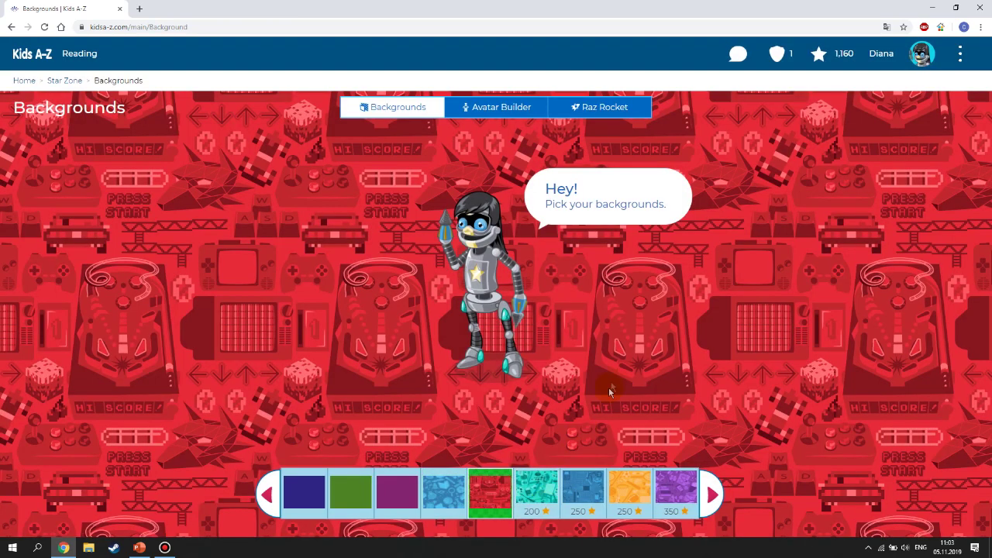
Step: In the Avatar Builder, browse the part categories and buy the yellow robot head with goggles for 50 stars
click(512, 113)
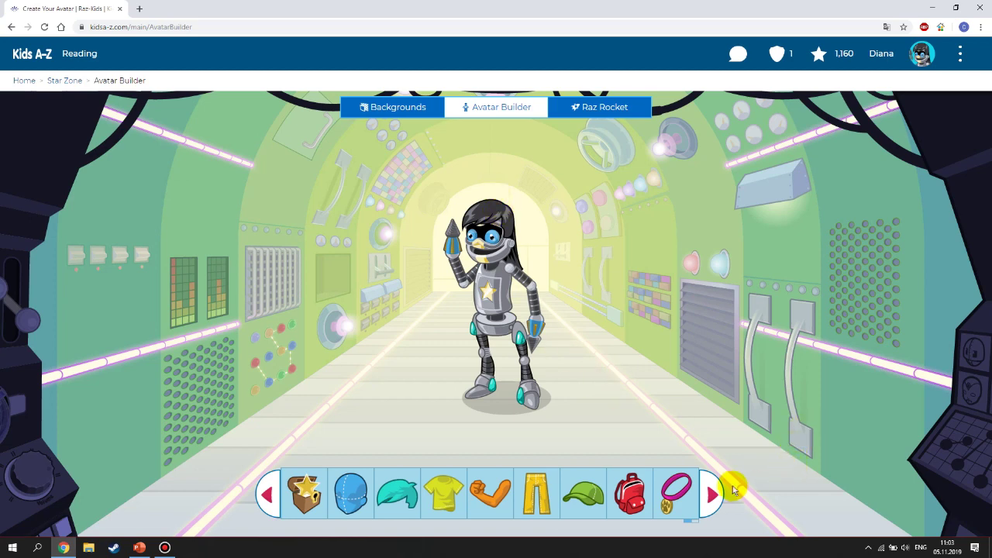
click(715, 493)
click(715, 493)
click(715, 493)
click(714, 493)
click(715, 493)
click(715, 493)
click(715, 493)
click(714, 493)
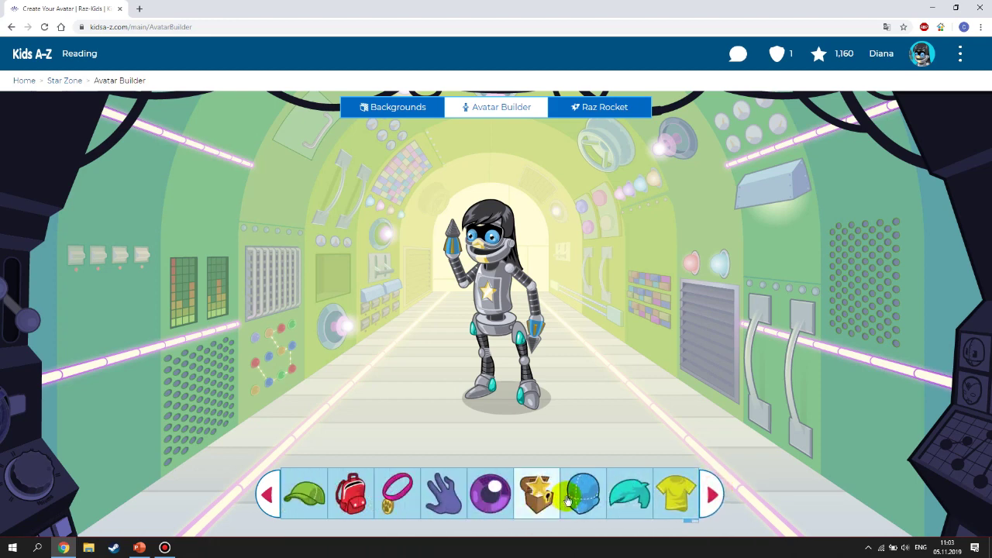
click(587, 495)
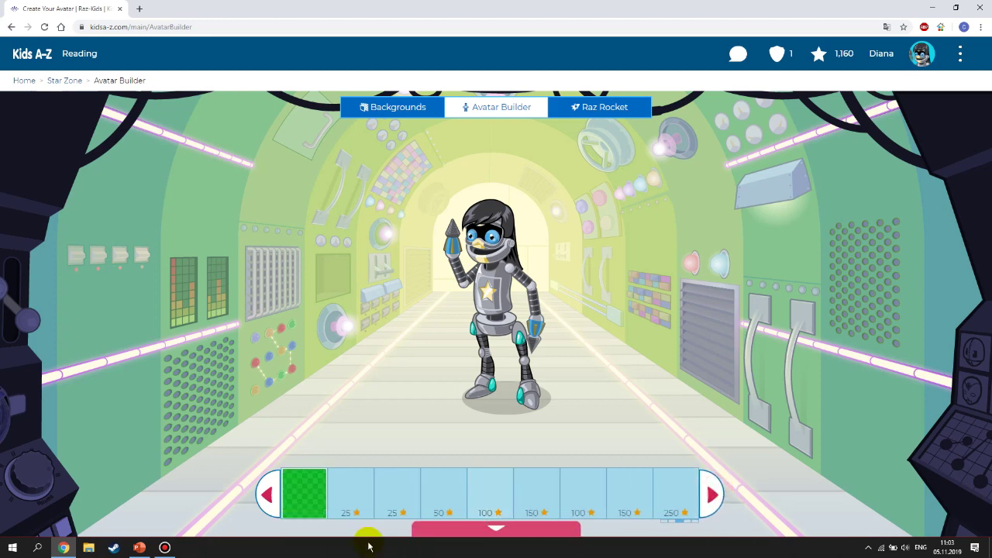
click(419, 496)
click(442, 484)
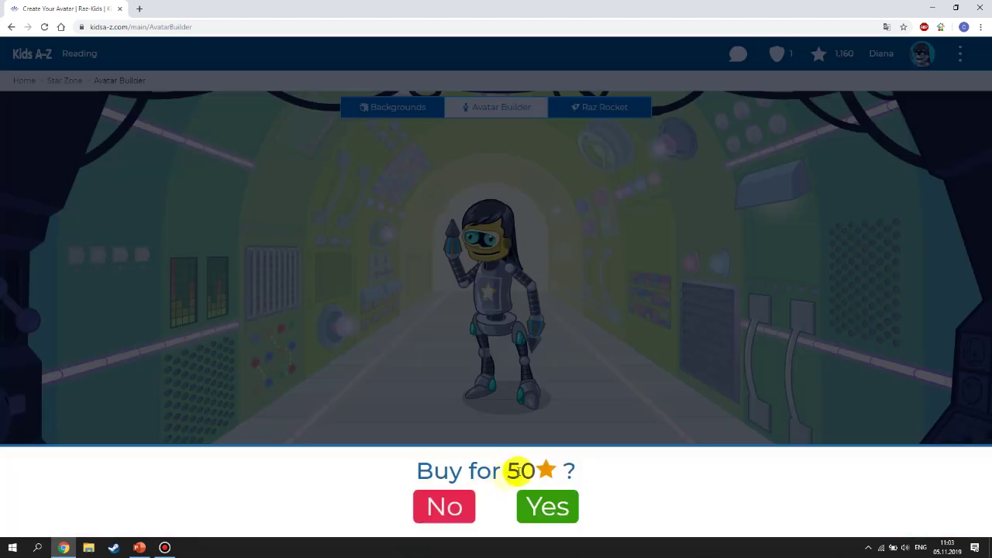
click(553, 507)
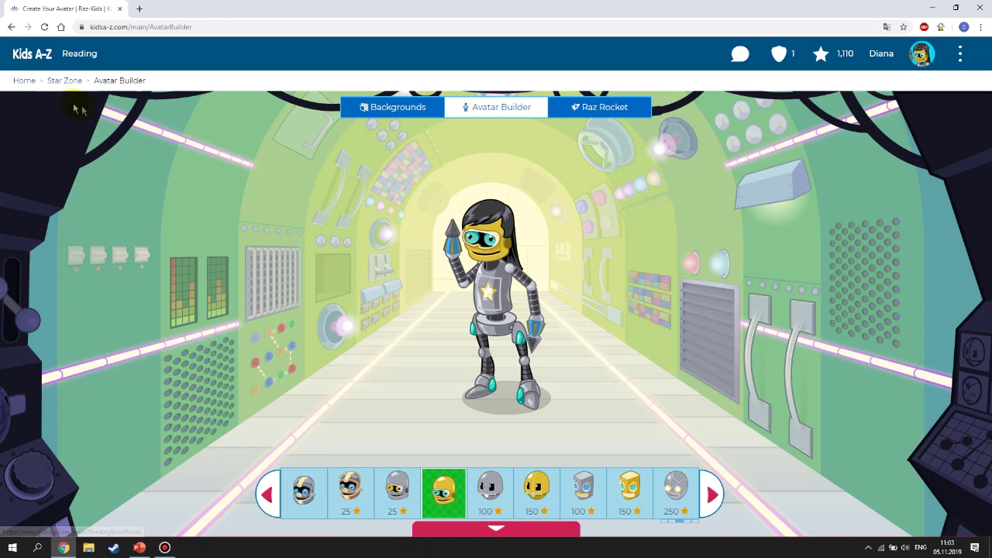
Step: Return to the home page, view the Badges collection and its requirements, and go back to look over the home page
click(29, 82)
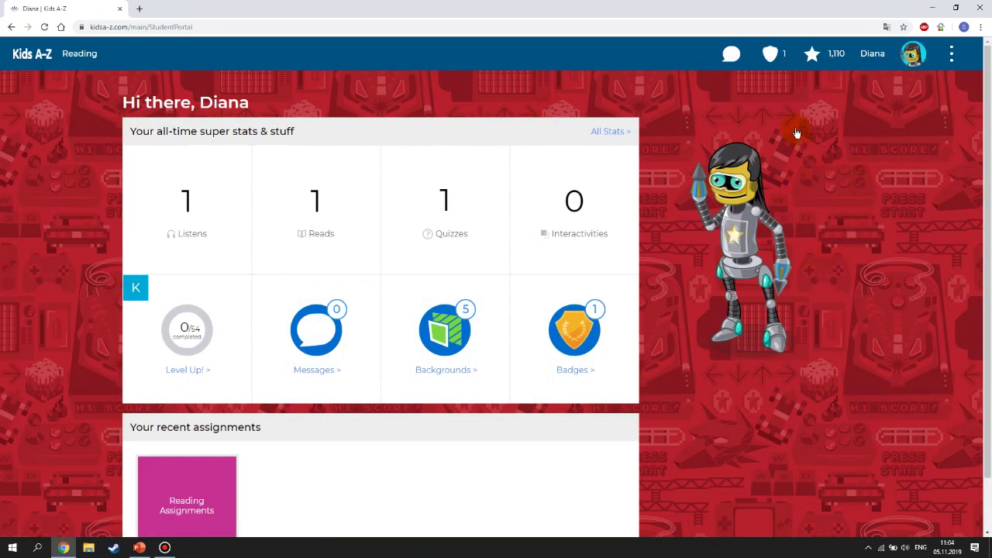
click(773, 54)
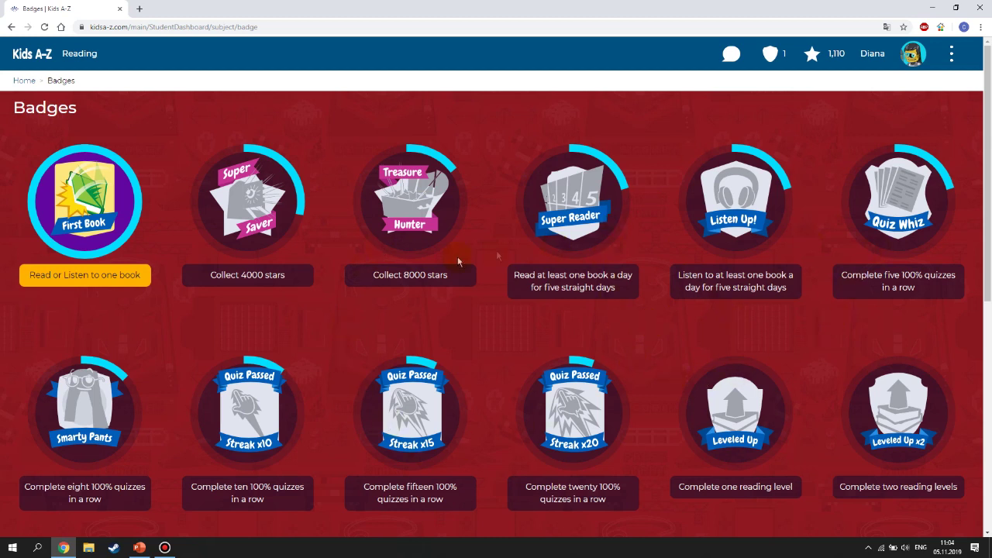
click(17, 83)
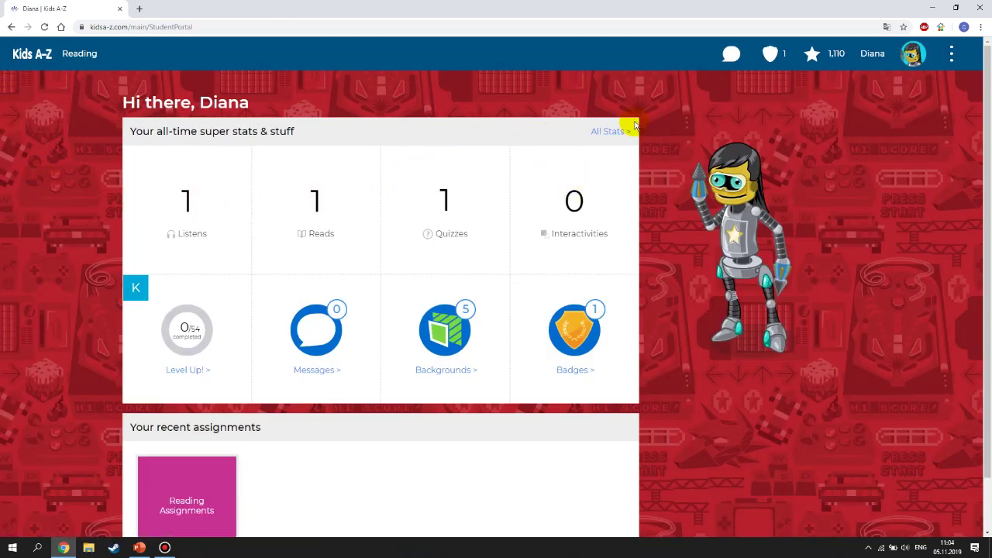
scroll(620, 136, down, 1)
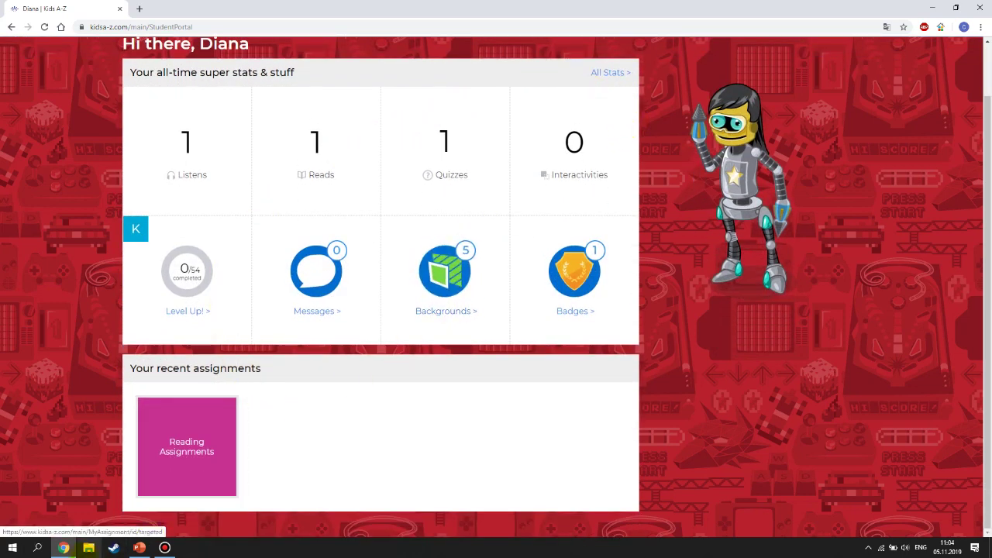
scroll(415, 225, up, 1)
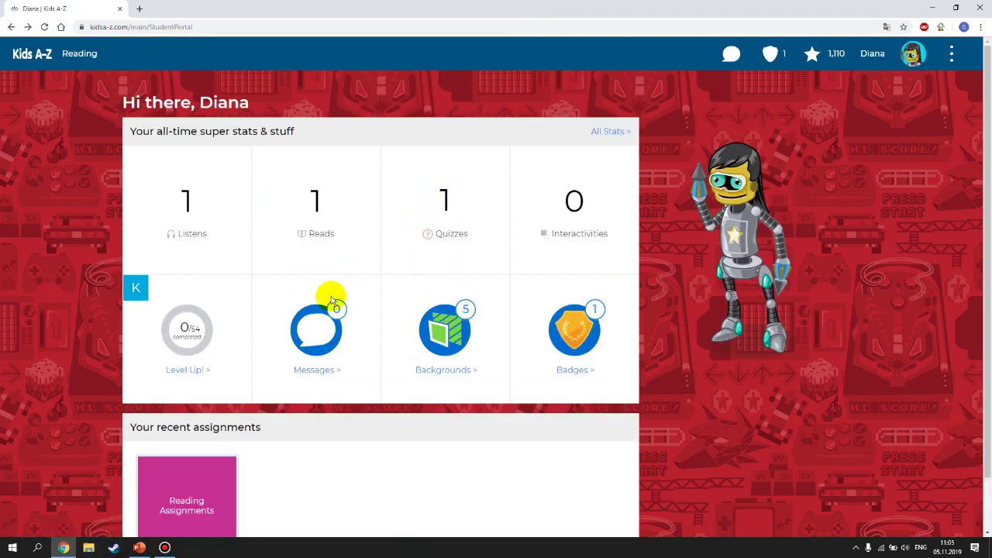